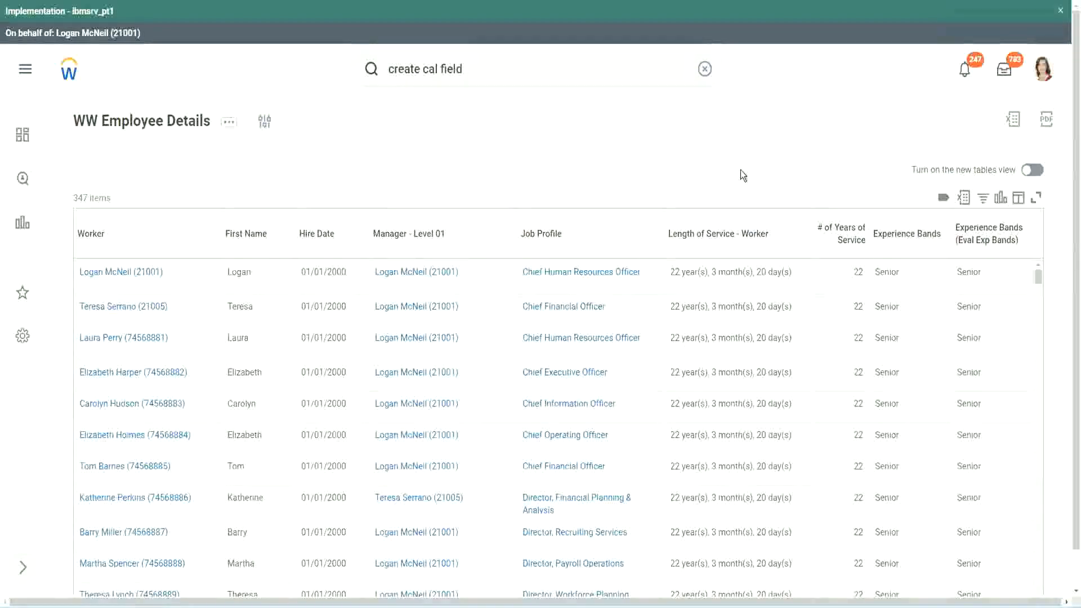
# Copy the name of the Evaluate Expression calculated field that derives experience bands from years of service
pyautogui.click(937, 266)
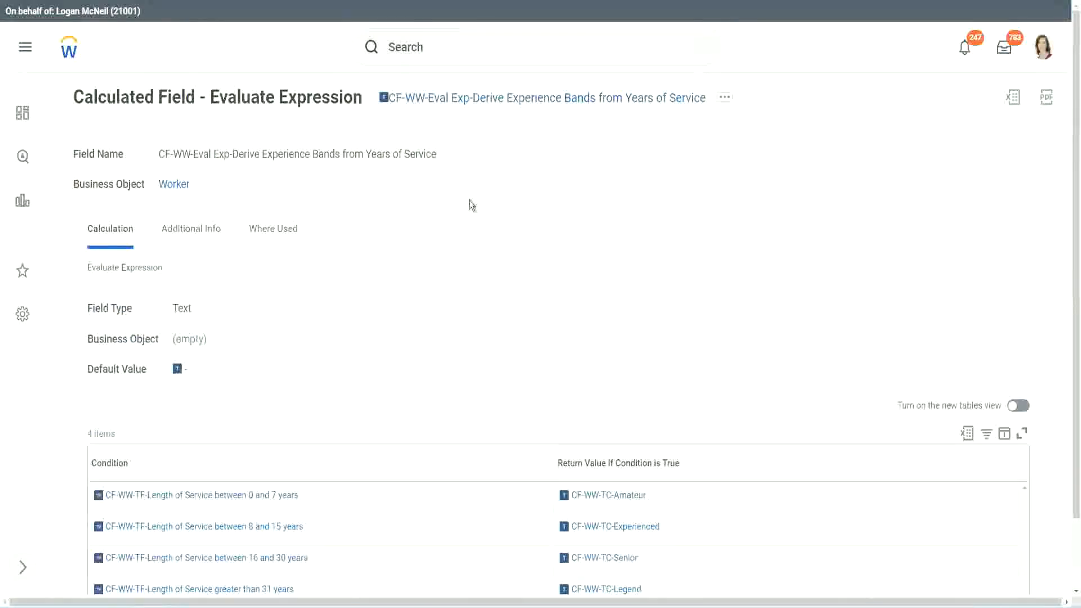
pyautogui.rightClick(469, 103)
pyautogui.click(509, 167)
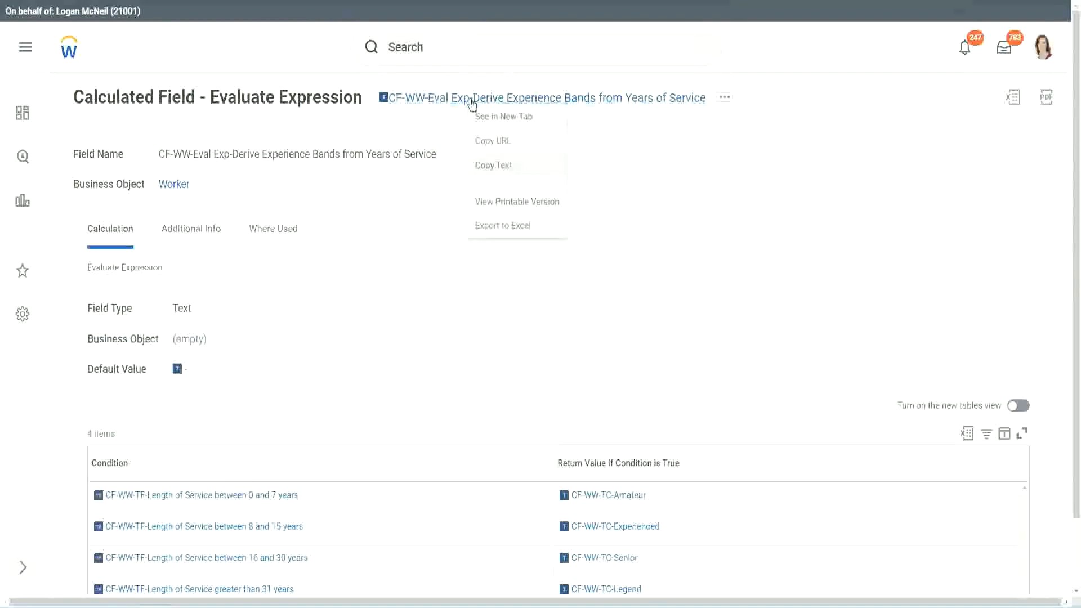
# Search for "create calc field" and open the Create Calculated Field task
pyautogui.click(453, 51)
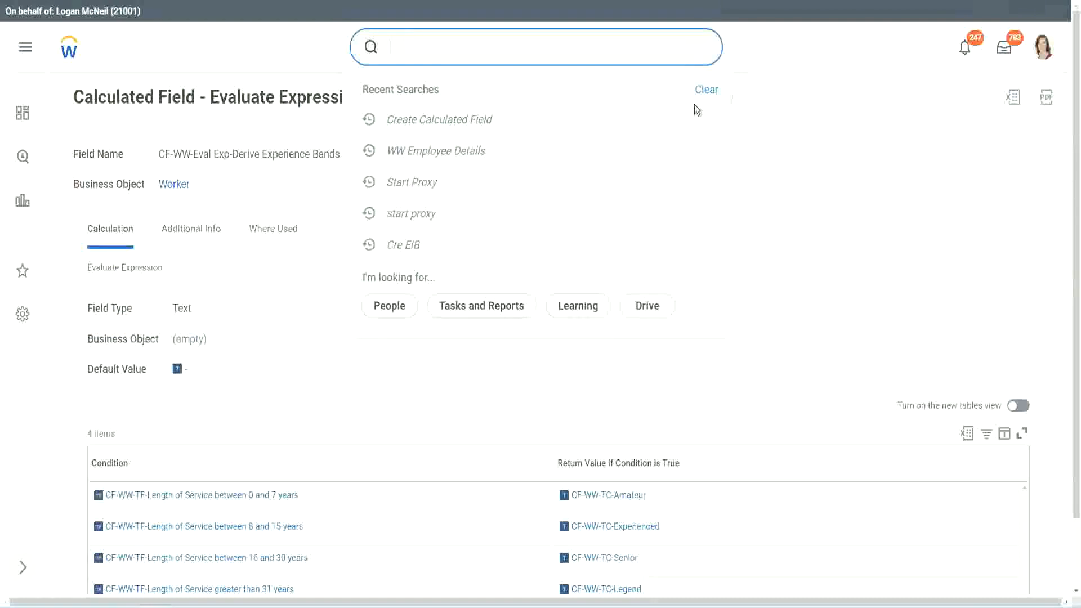
pyautogui.click(428, 42)
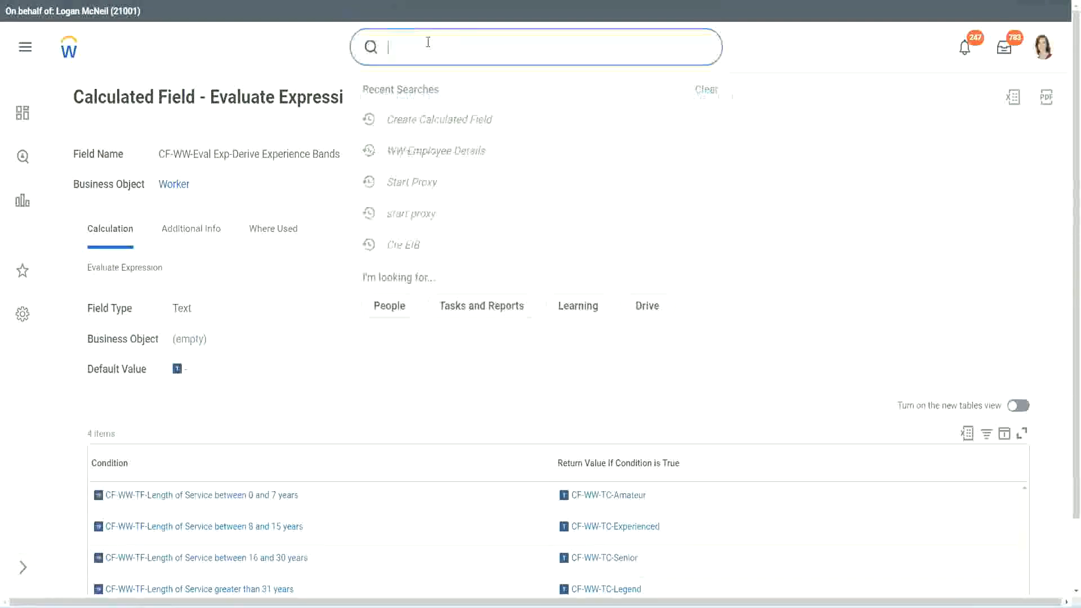
pyautogui.write('create calc')
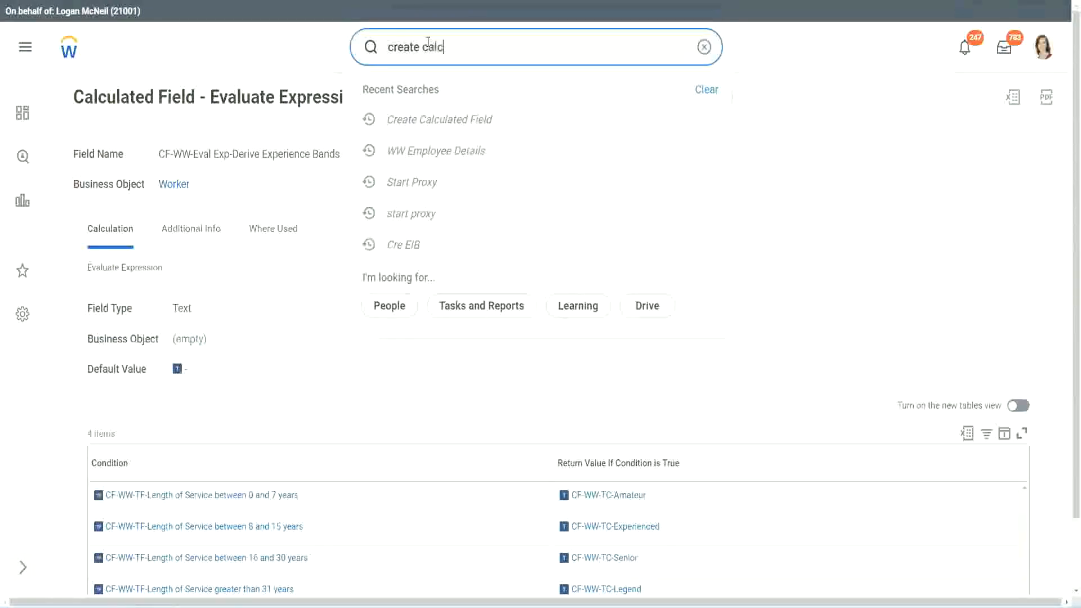
pyautogui.write(' field')
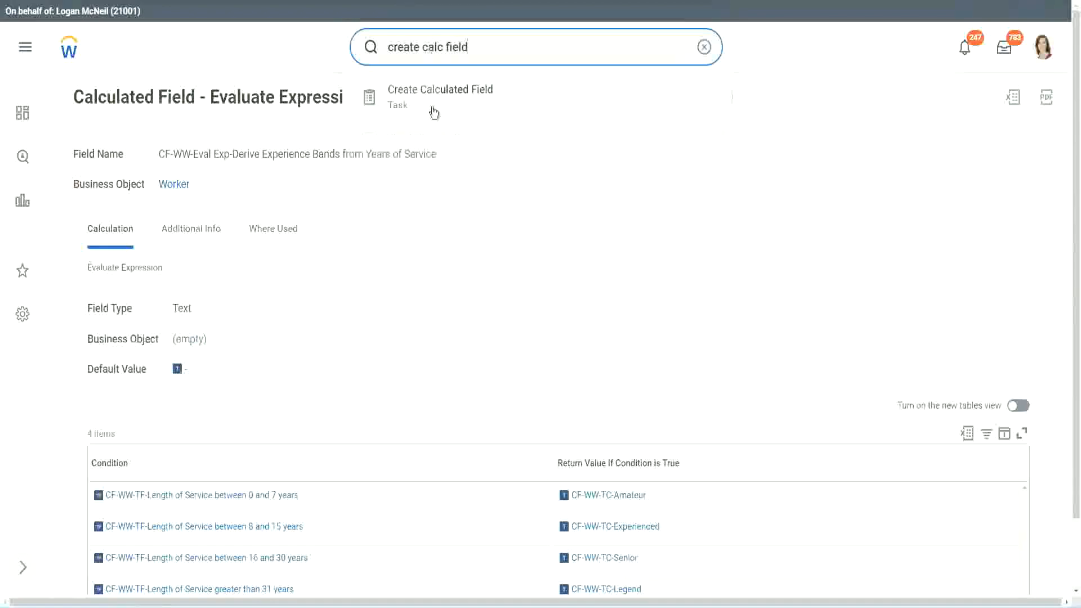
pyautogui.click(448, 104)
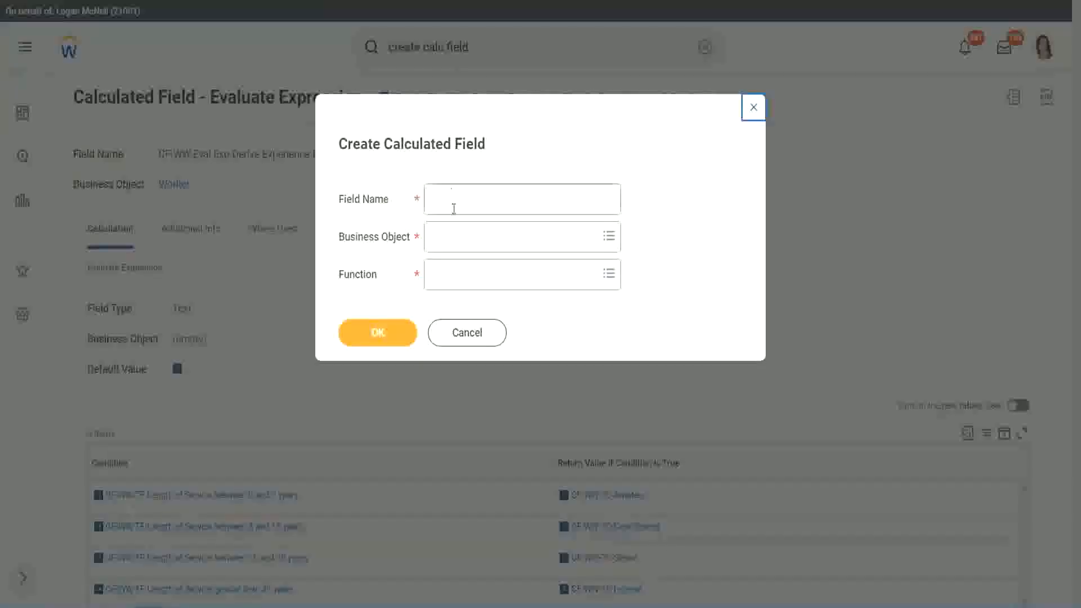
# Name the new calculated field "CF-WW-LRB-Identify Experience Bands from years of Service"
pyautogui.click(454, 202)
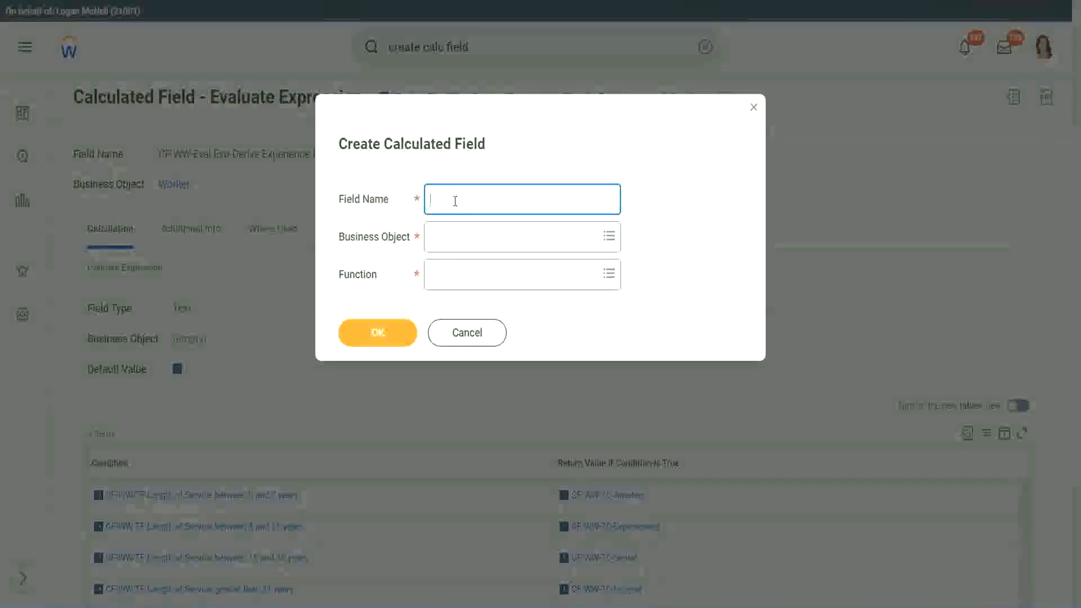
pyautogui.write('CF')
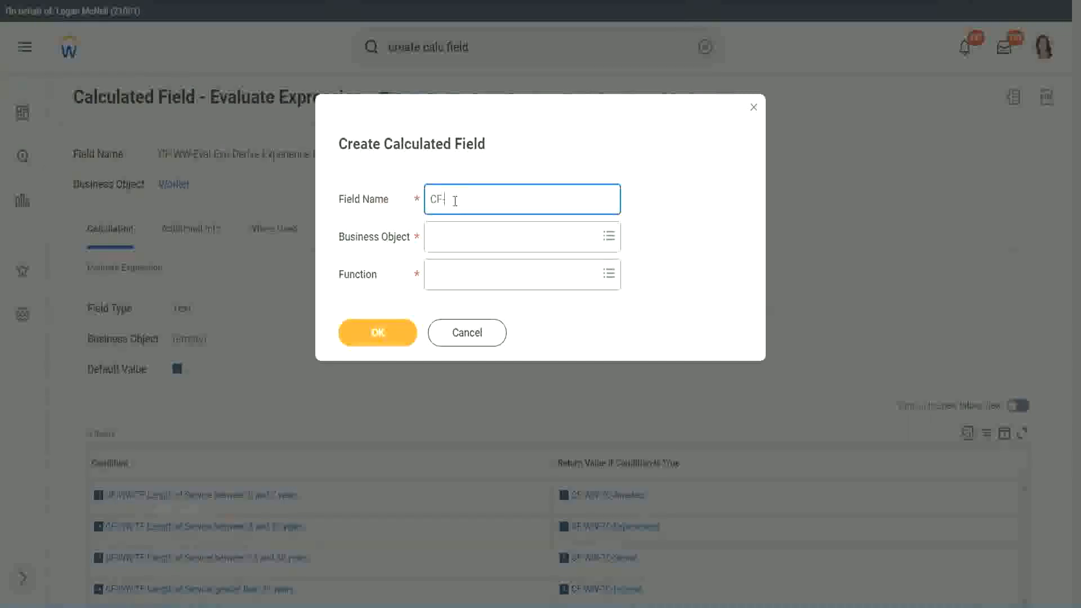
pyautogui.write('-')
pyautogui.write('WW-I')
pyautogui.write('RB')
pyautogui.write('-')
pyautogui.write('Ident')
pyautogui.write('ify Exe')
pyautogui.press('BackSpace')
pyautogui.write('periende')
pyautogui.press('BackSpace')
pyautogui.press('BackSpace')
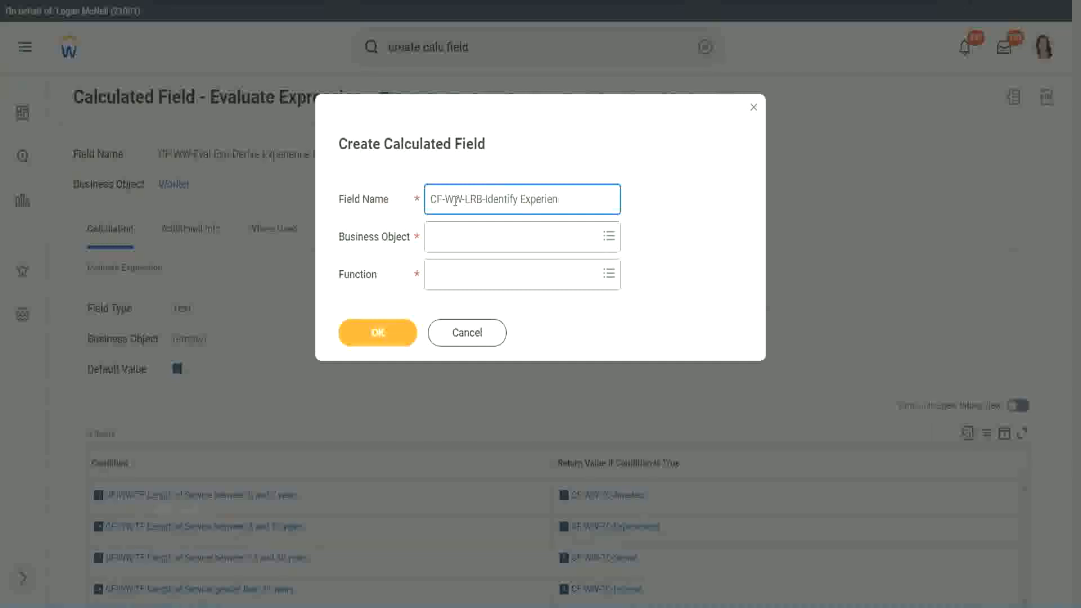
pyautogui.write('ce Bands from years of Service')
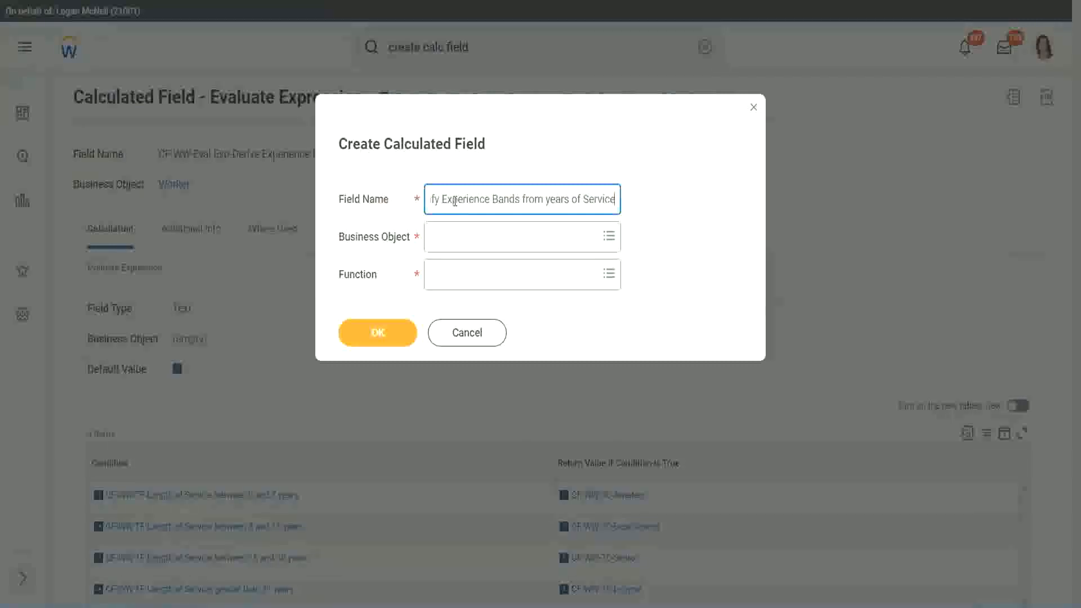
pyautogui.press('Tab')
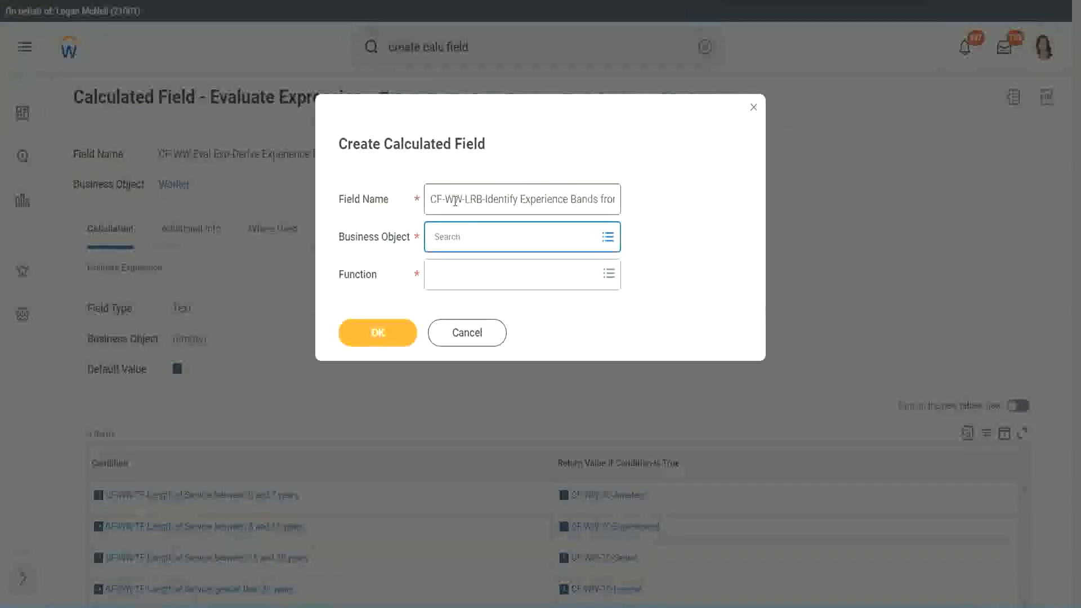
# Set the business object to Worker and the function to Lookup Range Band, and continue to the field's definition
pyautogui.write('worker')
pyautogui.press('Return')
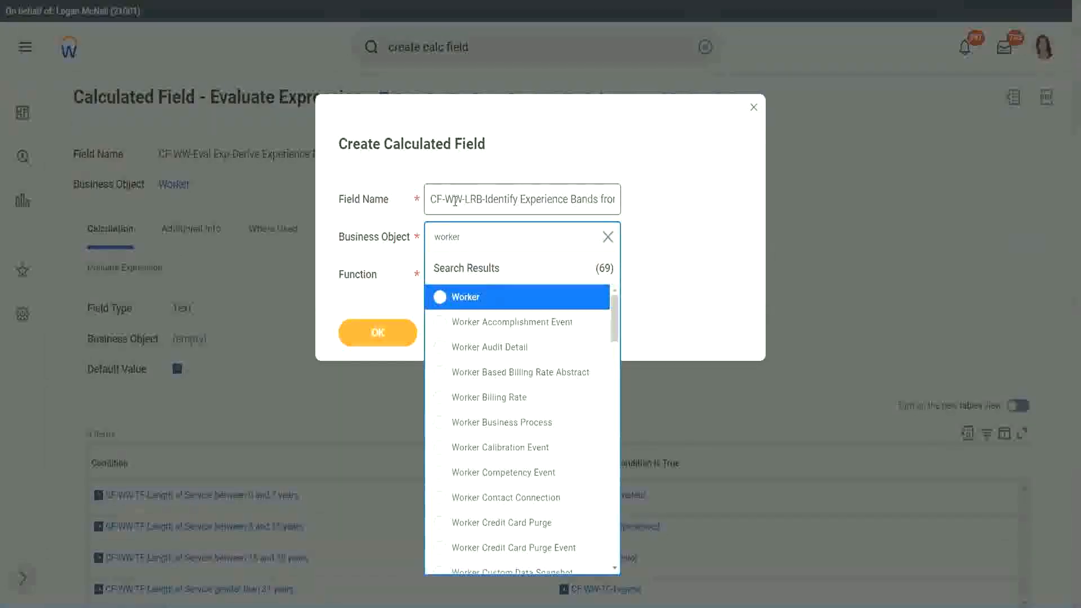
pyautogui.press('Return')
pyautogui.press('Tab')
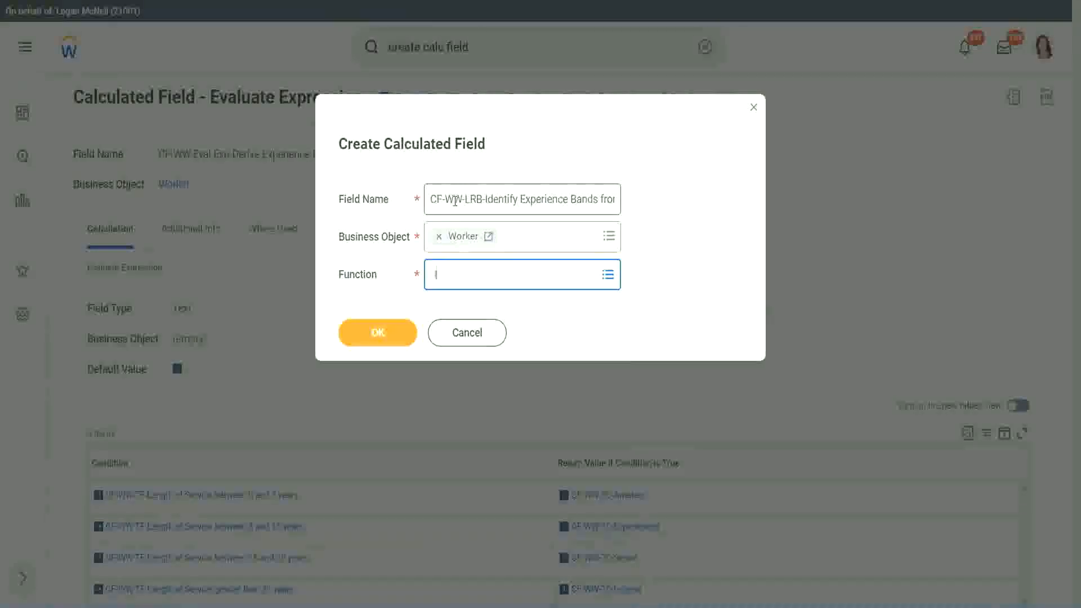
pyautogui.write('lrb')
pyautogui.press('Return')
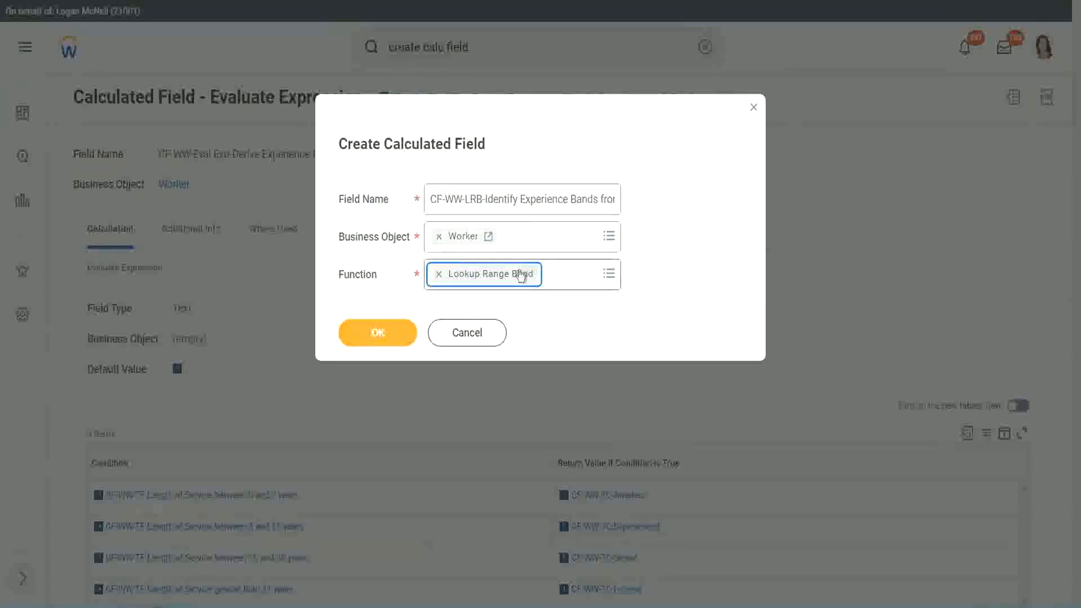
pyautogui.click(386, 335)
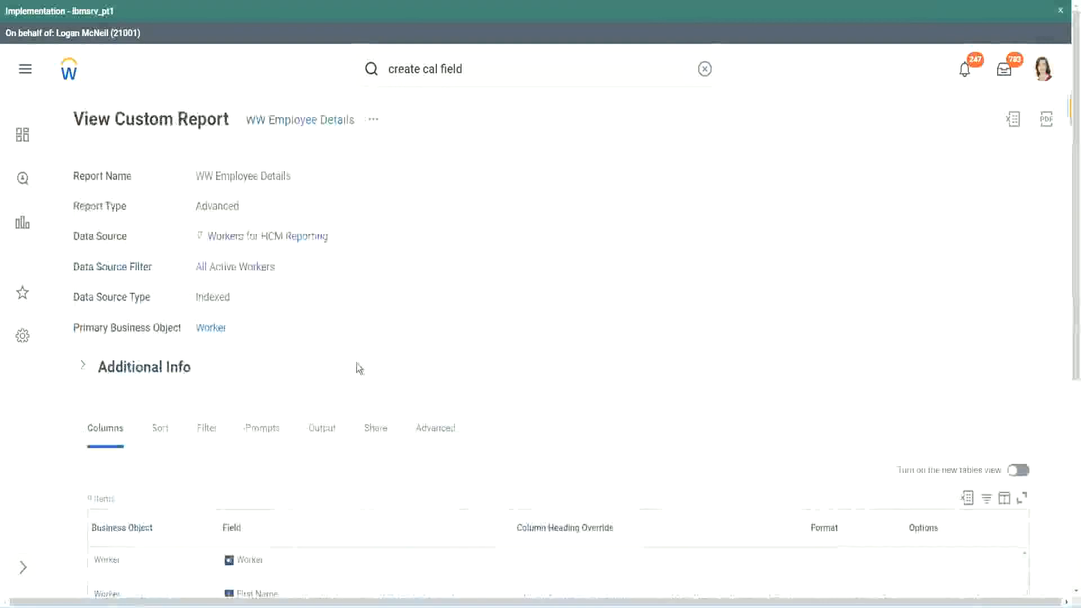
# Set the source field to CF-WW-Convert Text To Number-Number of Years from Length of Service, copying its name from the WW Employee Details report
pyautogui.scroll(-5, 361, 366)
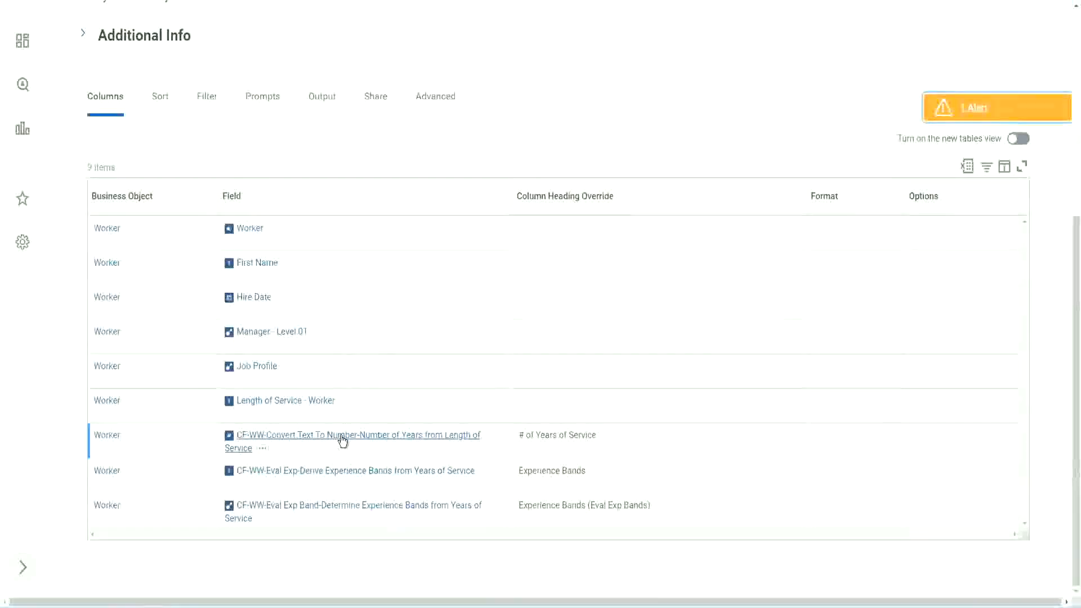
pyautogui.rightClick(340, 442)
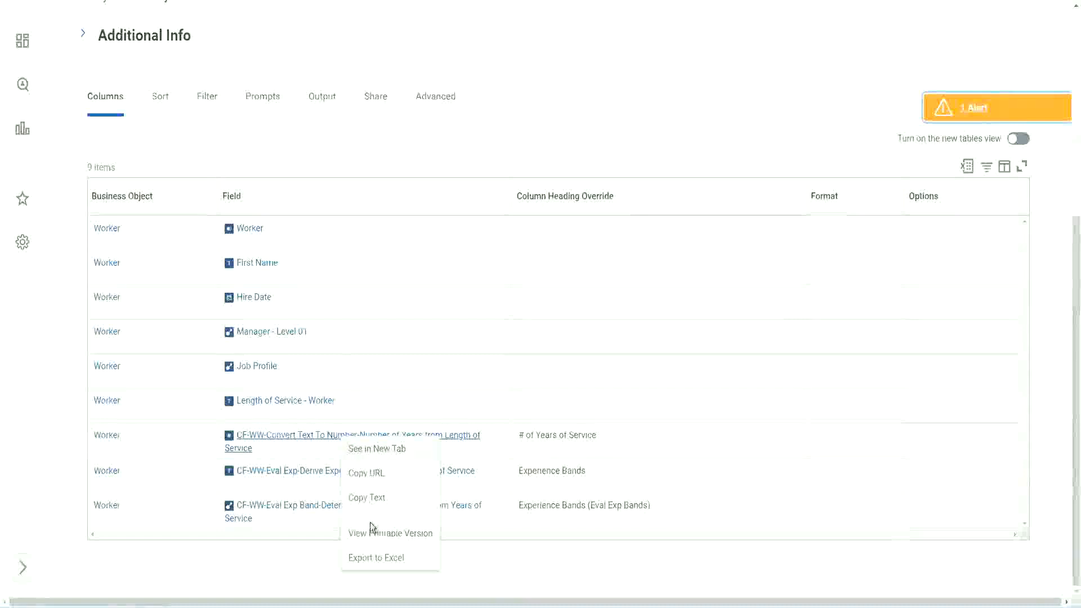
pyautogui.press('Escape')
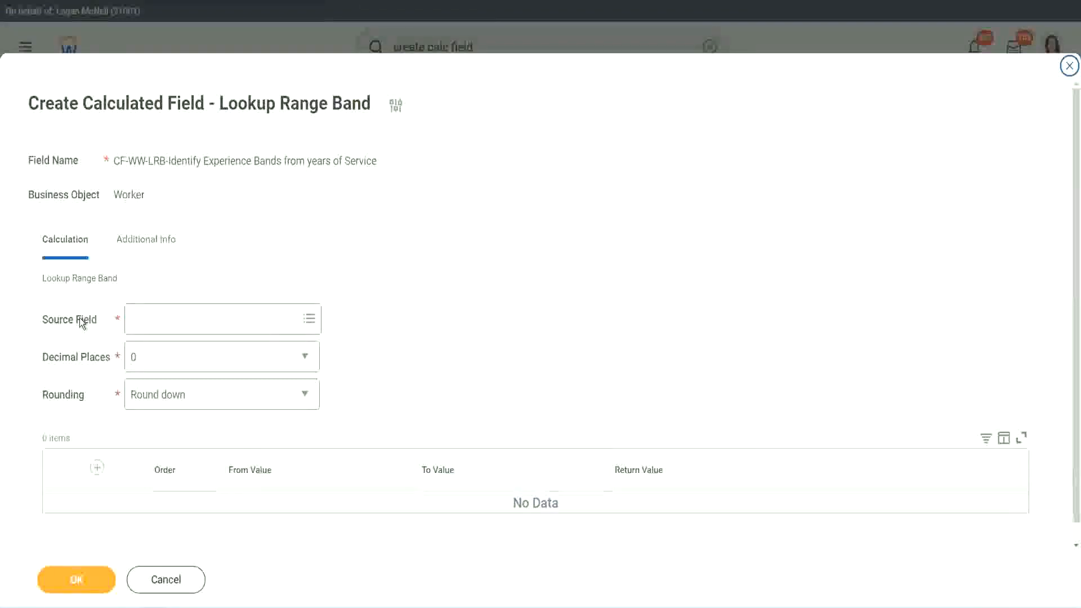
pyautogui.click(168, 320)
pyautogui.press('Return')
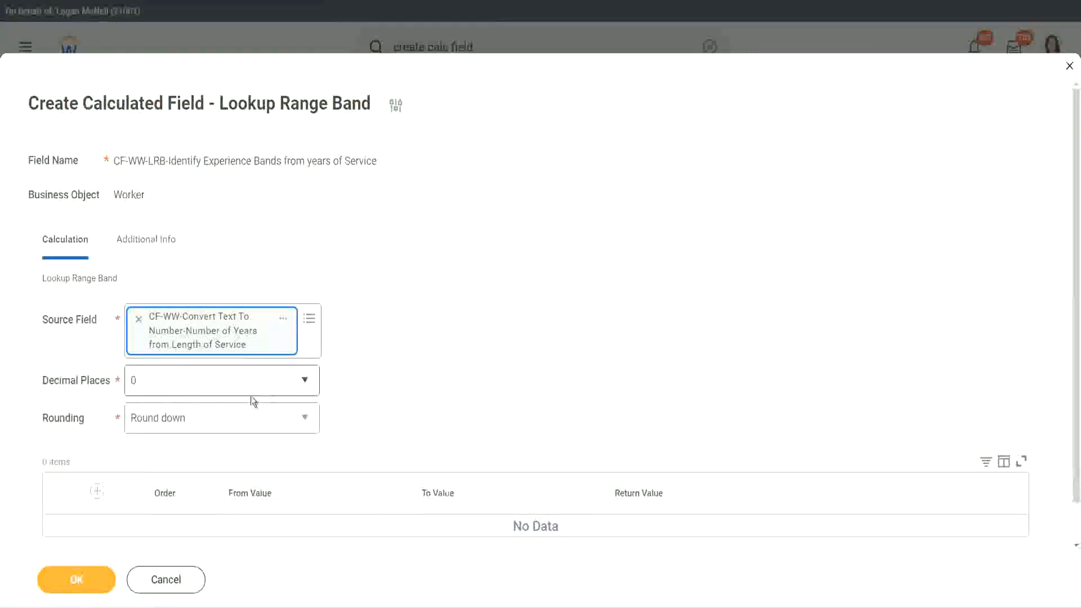
# Keep the decimal places at 0 and set the rounding to Round
pyautogui.click(211, 388)
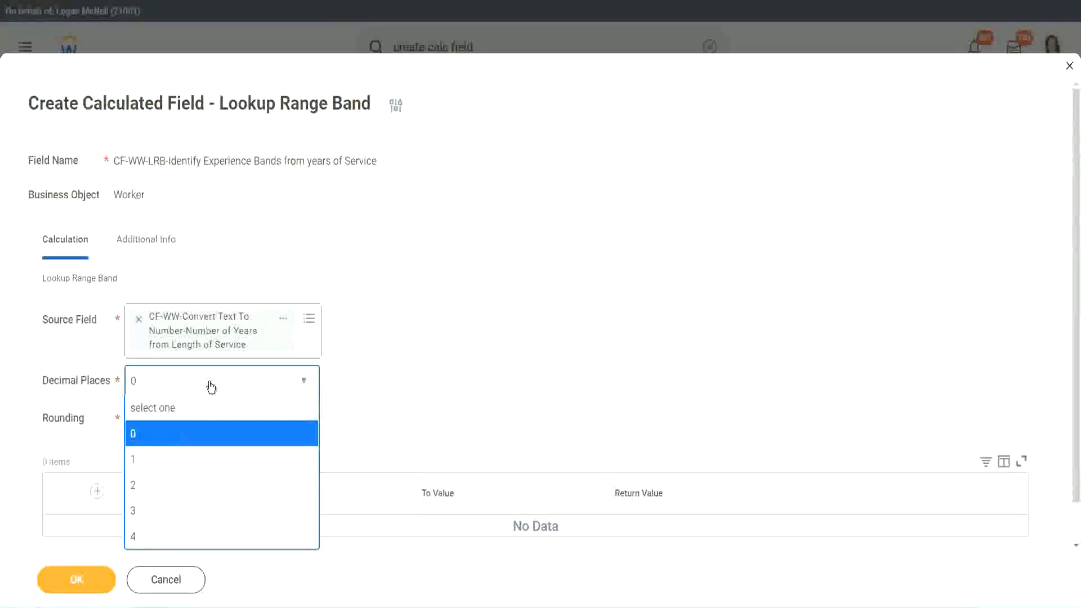
pyautogui.click(422, 374)
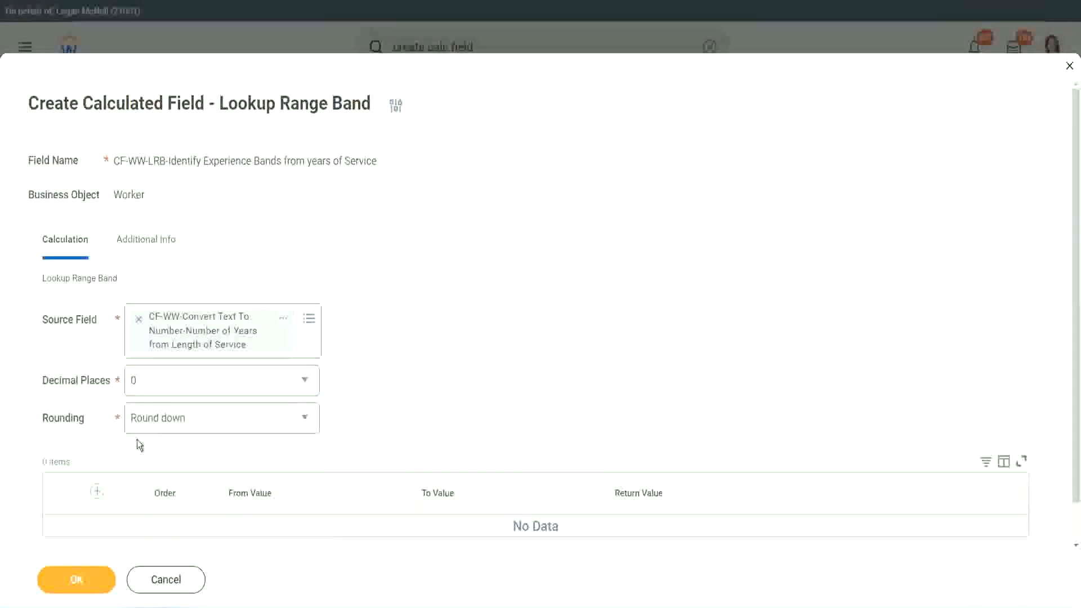
pyautogui.click(174, 421)
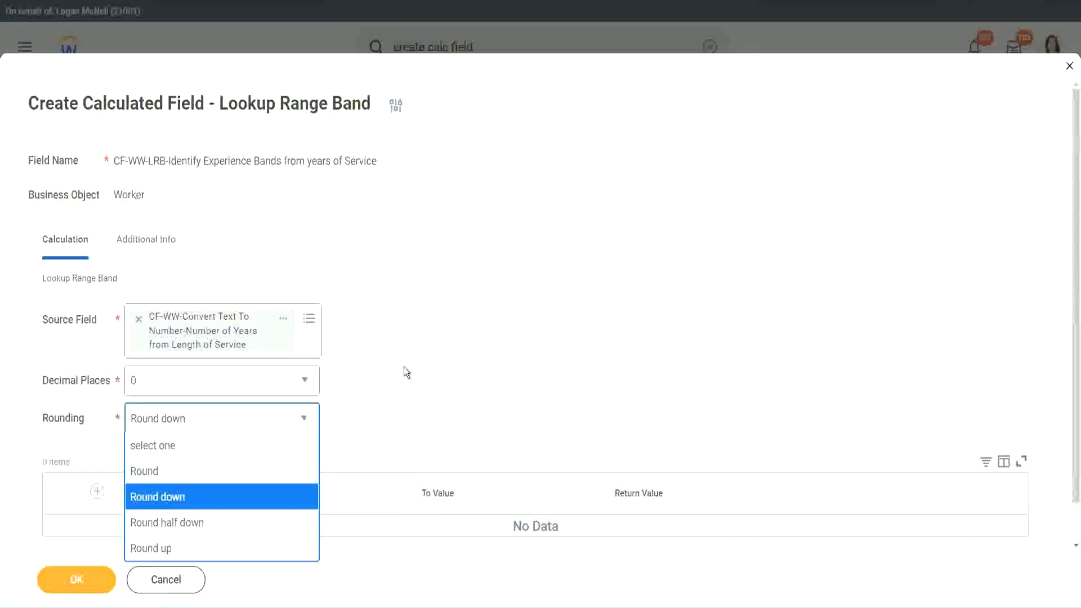
pyautogui.click(380, 415)
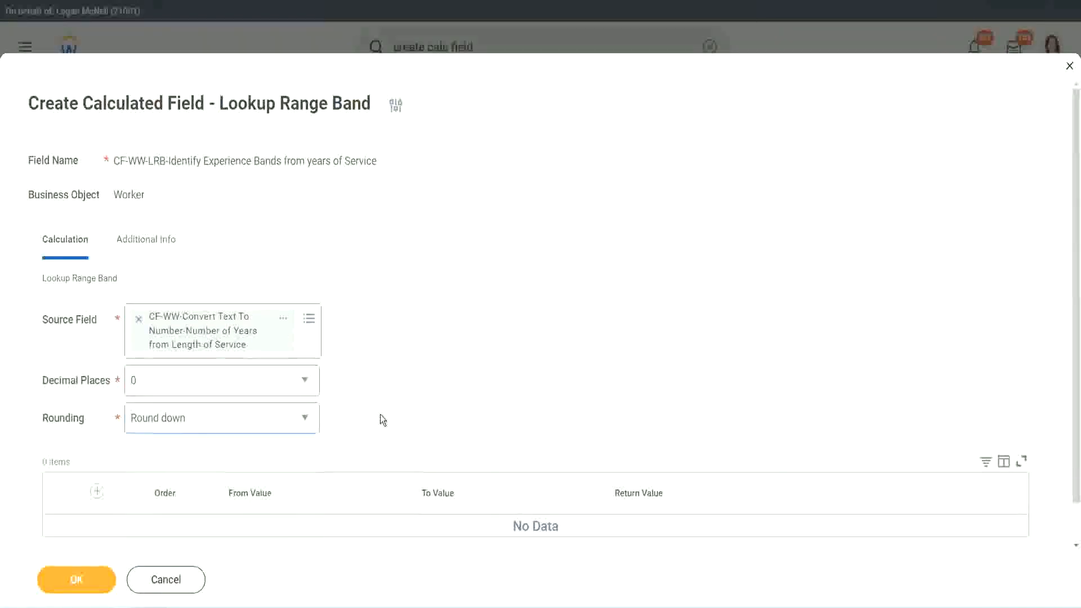
pyautogui.click(186, 425)
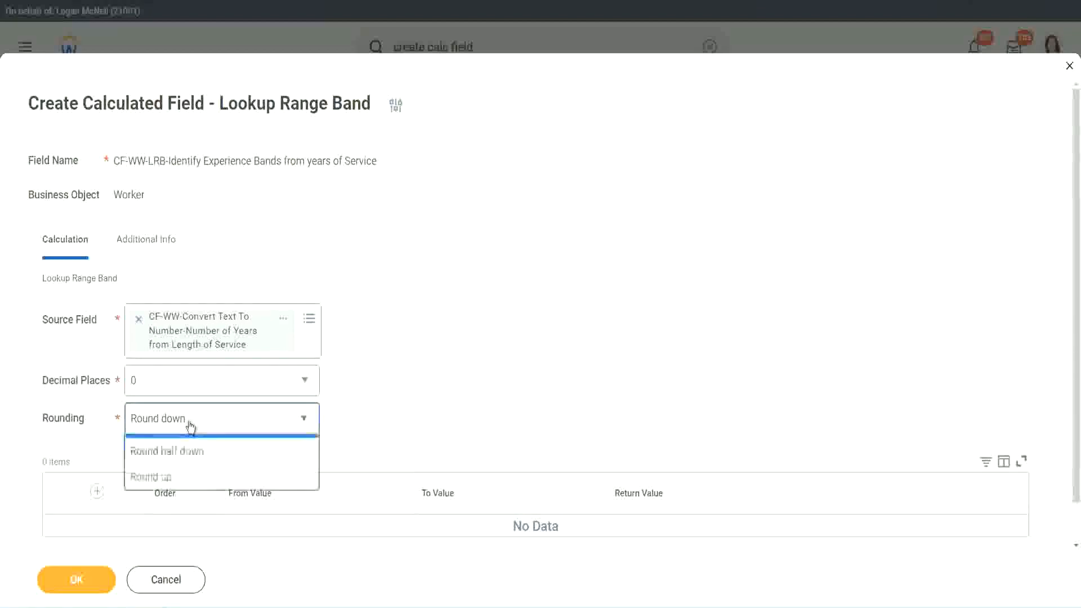
pyautogui.click(181, 472)
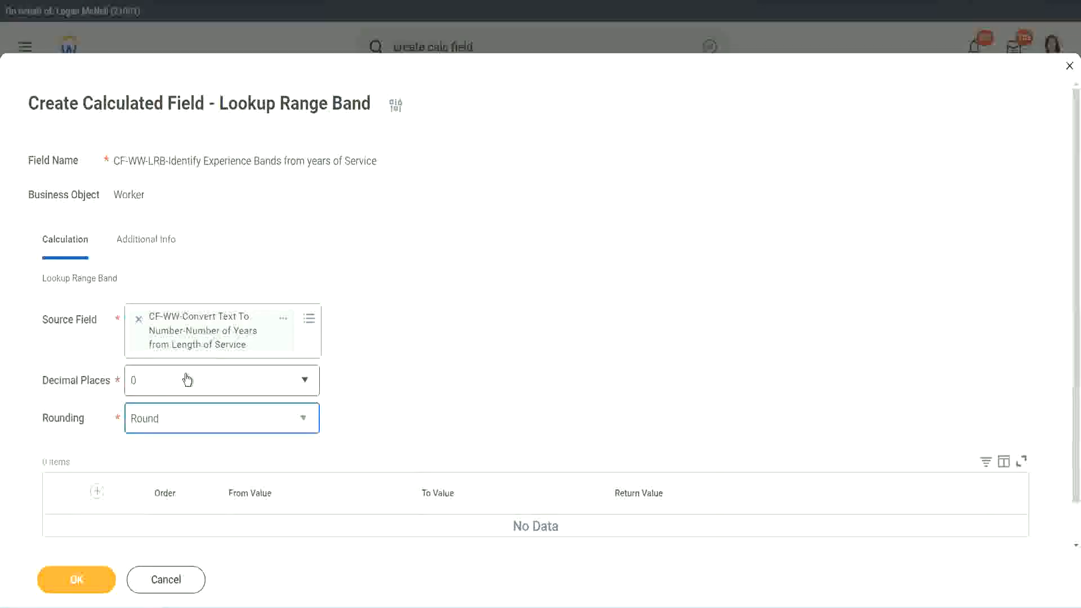
# Add a range row from 0 to 7 with the return value "Amateur"
pyautogui.click(100, 494)
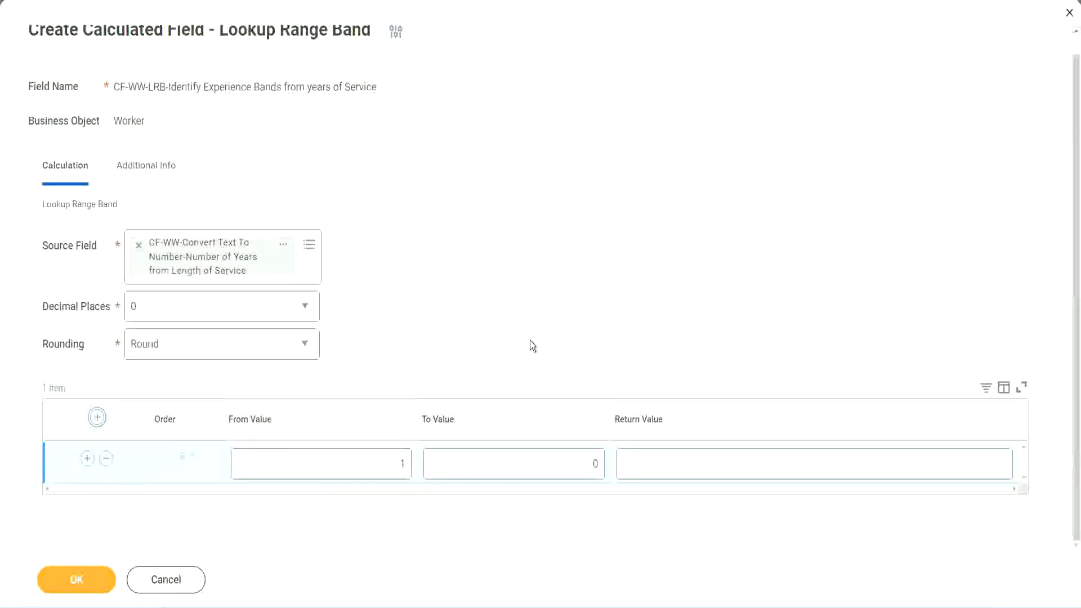
pyautogui.click(396, 467)
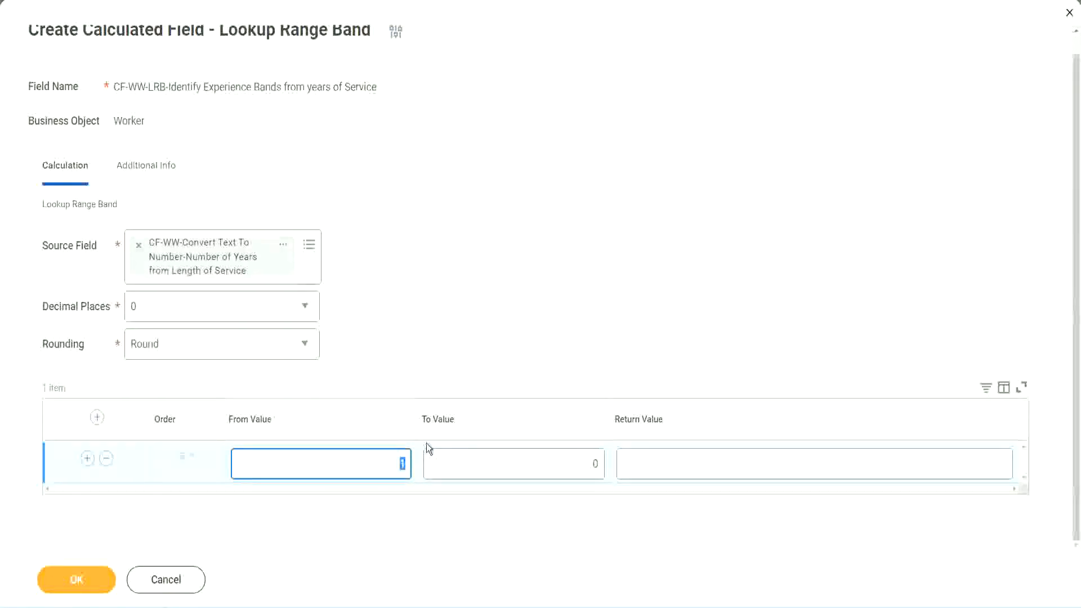
pyautogui.write('0')
pyautogui.press('Tab')
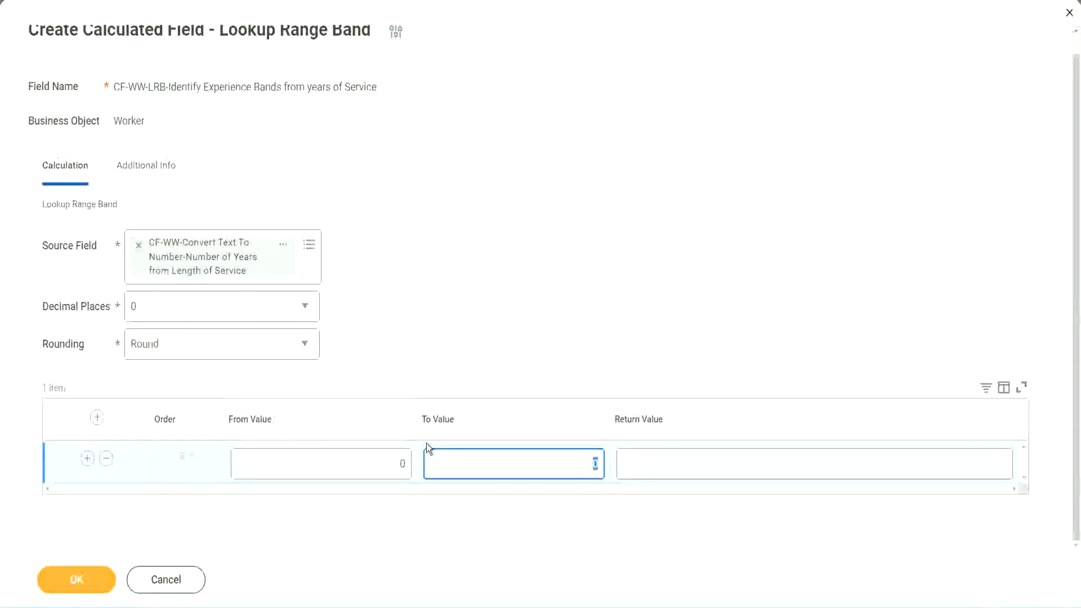
pyautogui.write('7')
pyautogui.press('Tab')
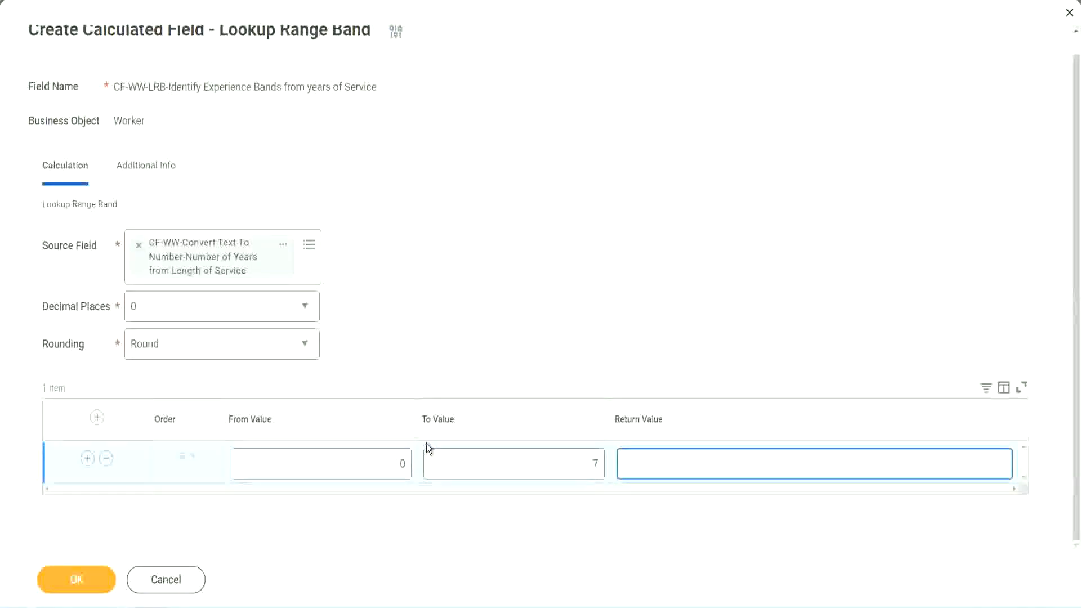
pyautogui.write('Amateur')
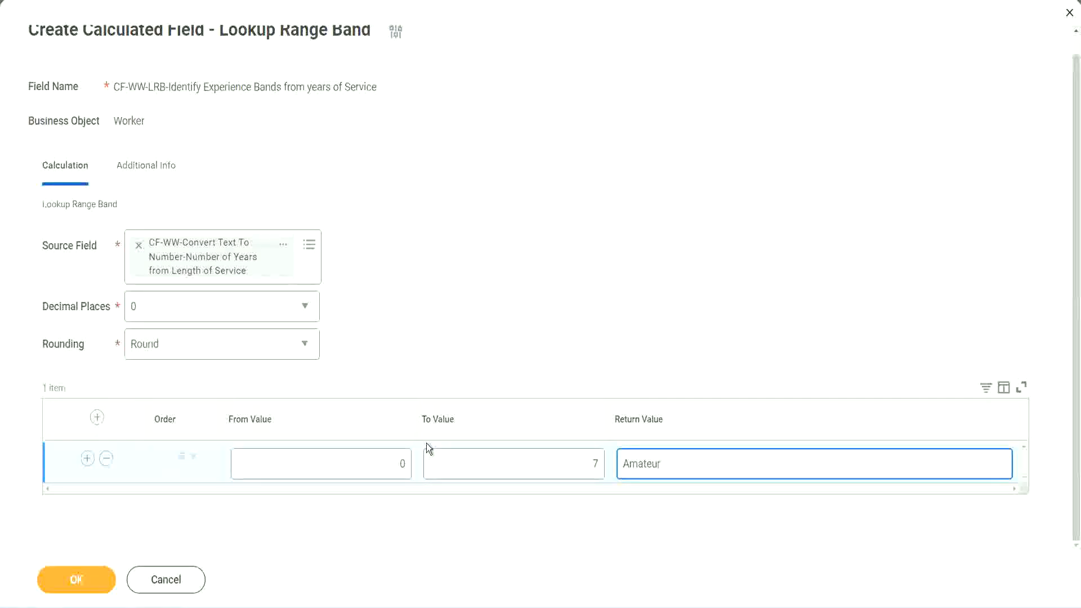
pyautogui.click(374, 473)
pyautogui.click(579, 454)
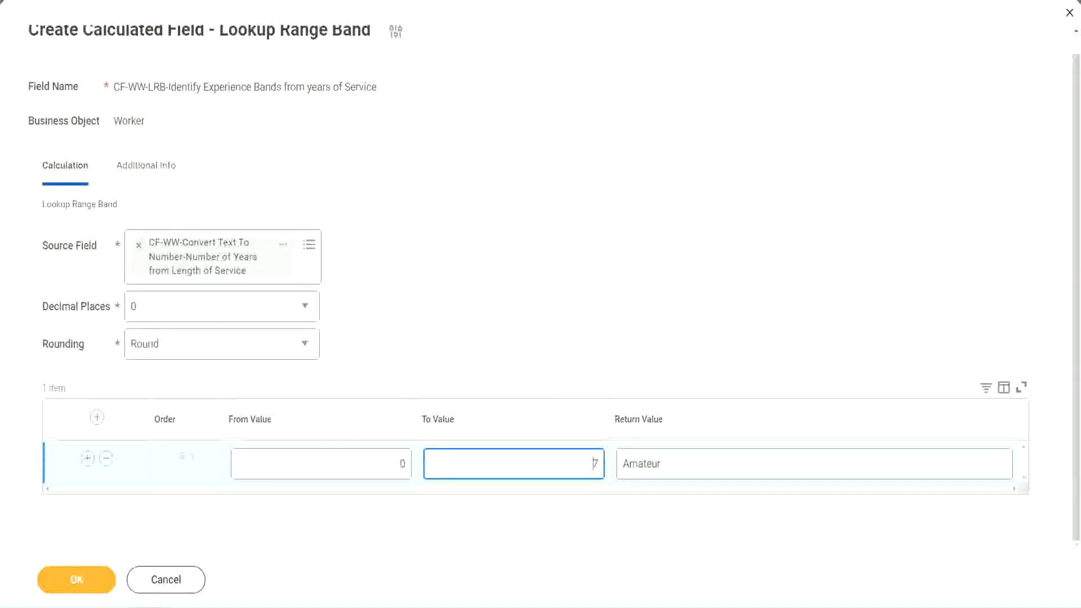
pyautogui.moveTo(452, 392); pyautogui.dragTo(271, 280)
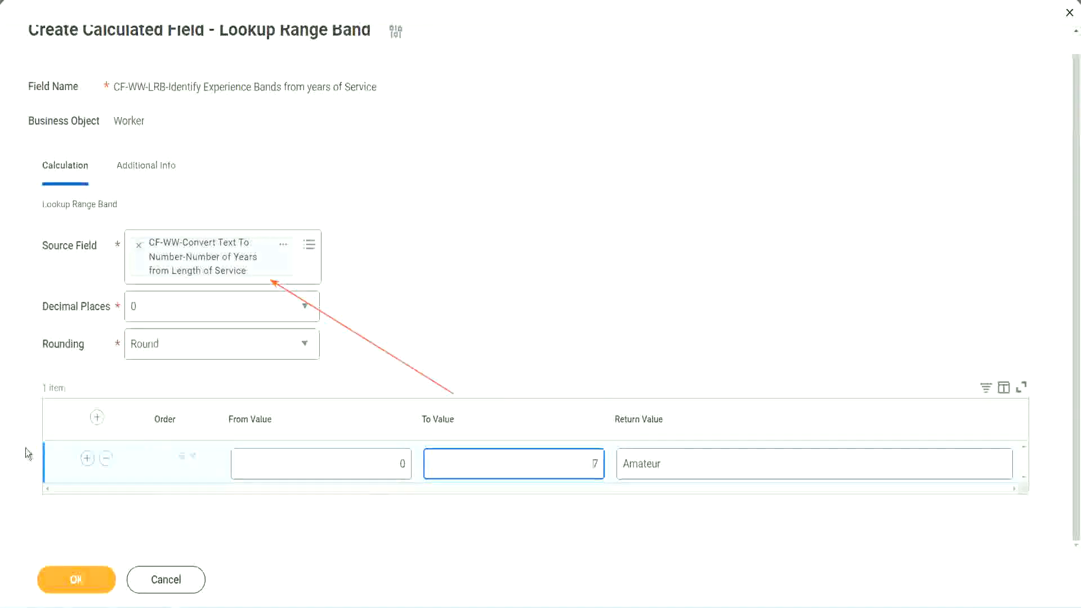
# Add a second range row from 8 to 15 with the return value "Experienced"
pyautogui.click(86, 459)
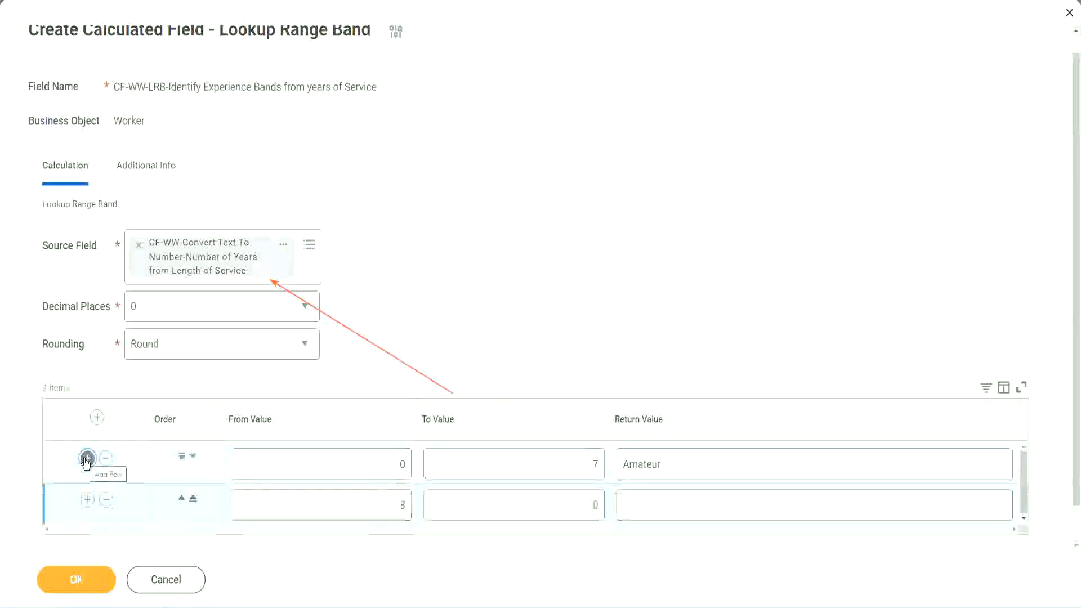
pyautogui.click(412, 510)
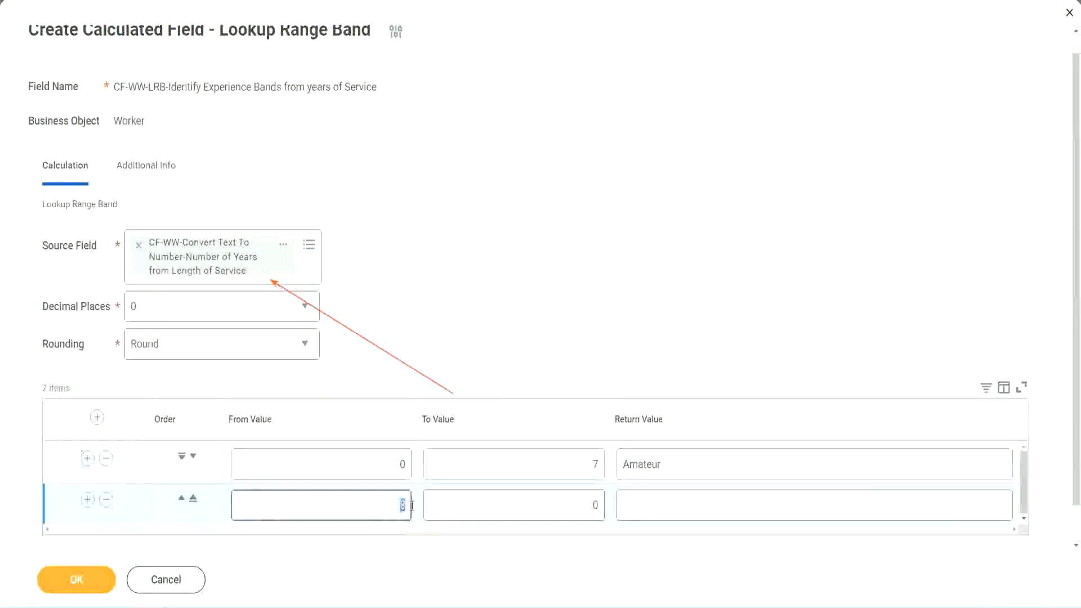
pyautogui.click(394, 468)
pyautogui.click(588, 468)
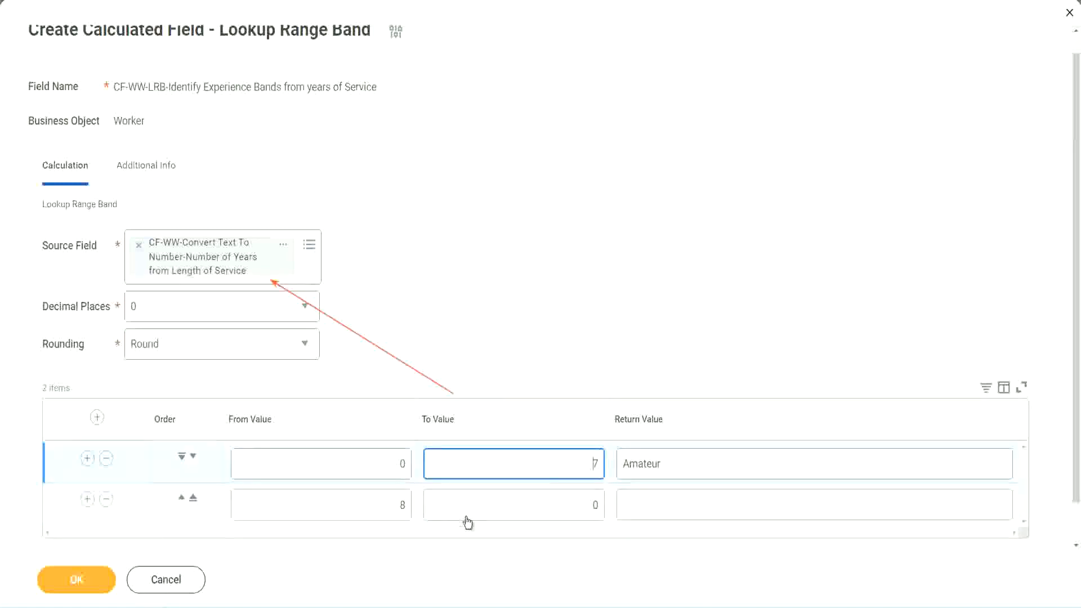
pyautogui.click(383, 507)
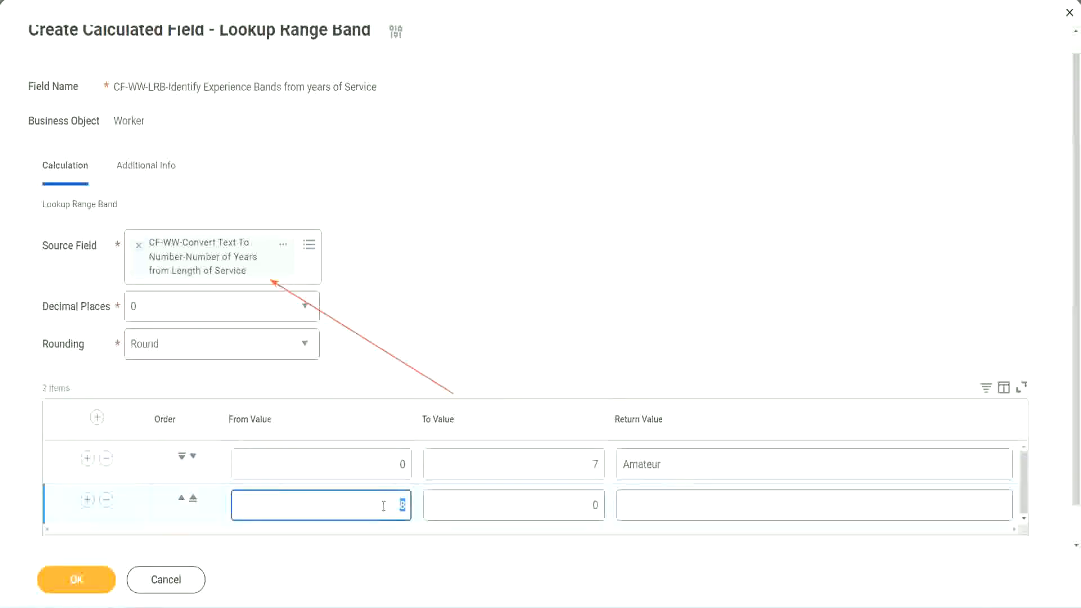
pyautogui.click(585, 506)
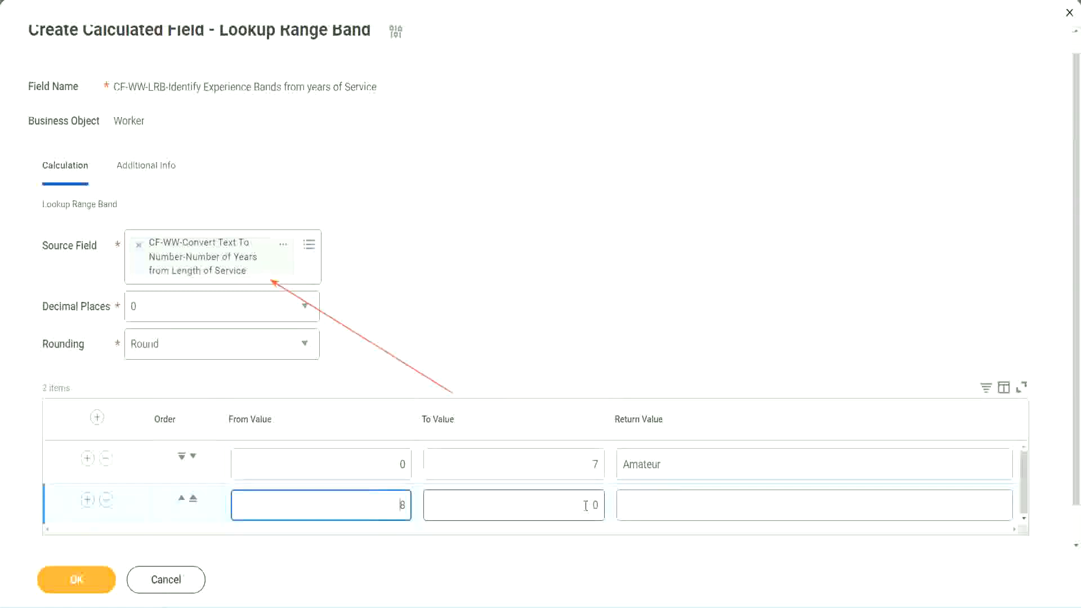
pyautogui.click(587, 506)
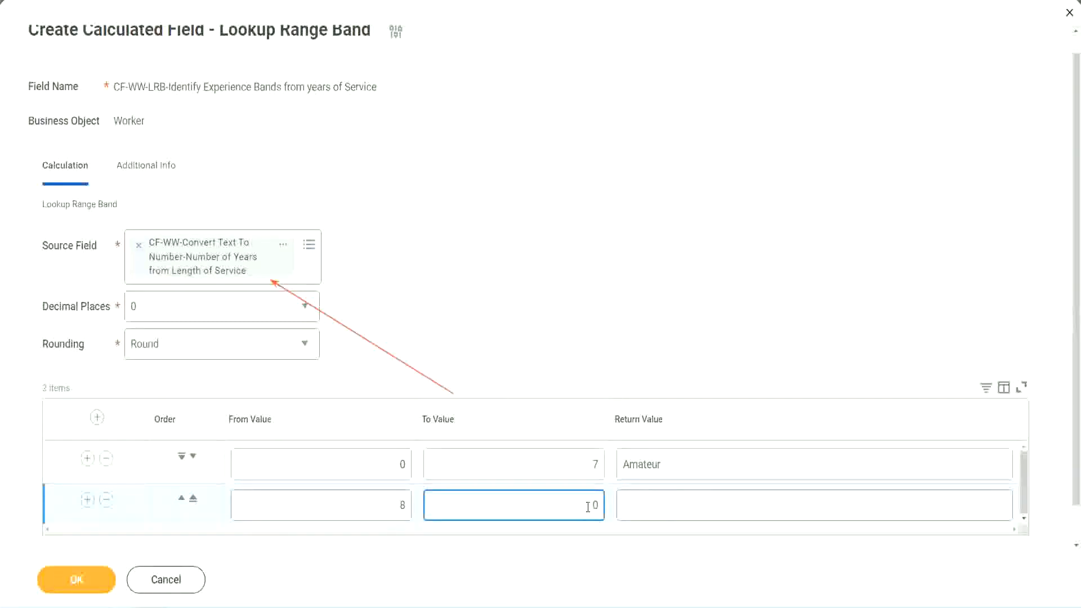
pyautogui.press('Delete')
pyautogui.write('15')
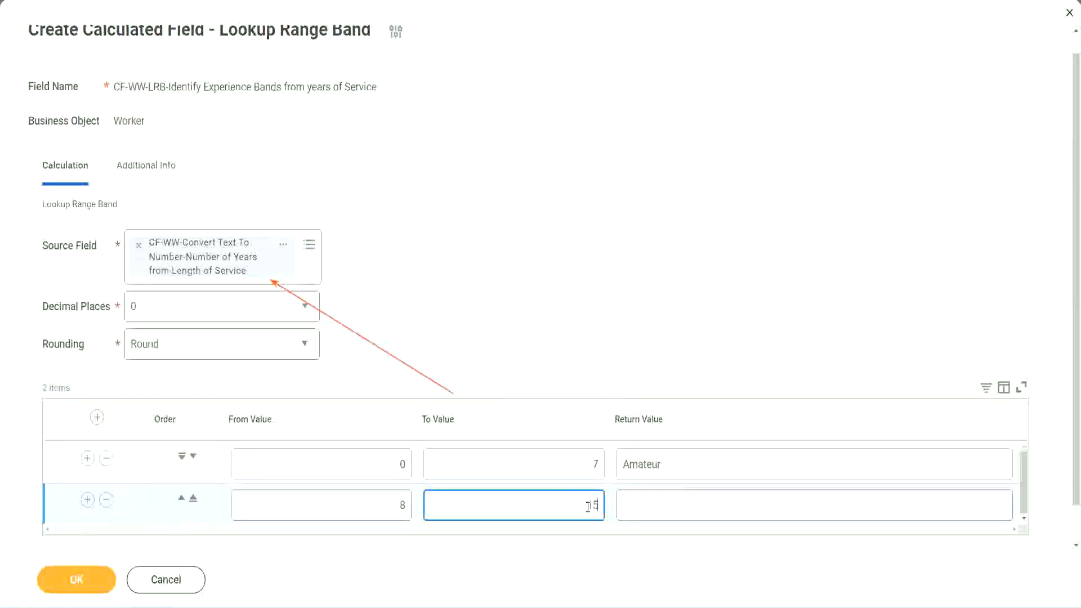
pyautogui.click(667, 502)
pyautogui.write('Ex')
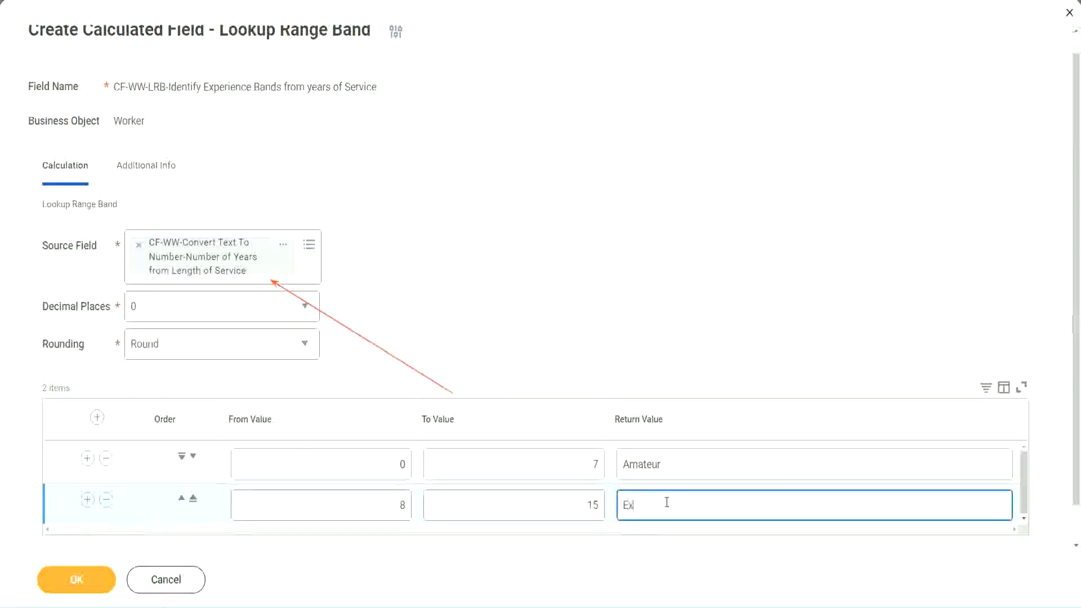
pyautogui.write('perienced')
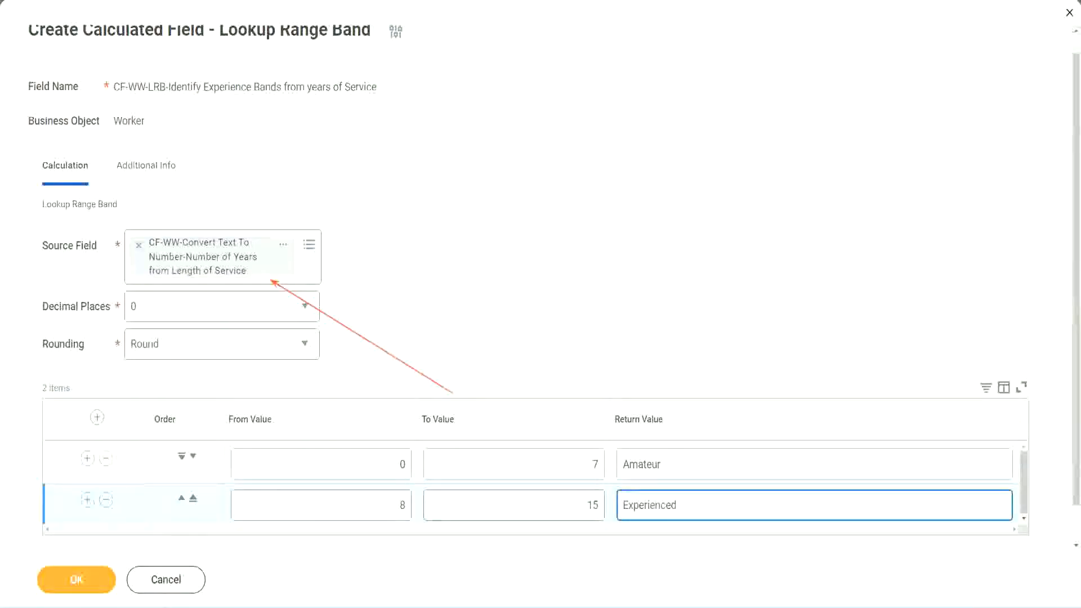
# Add a third range row from 16 to 30 with the return value "Senior"
pyautogui.click(87, 500)
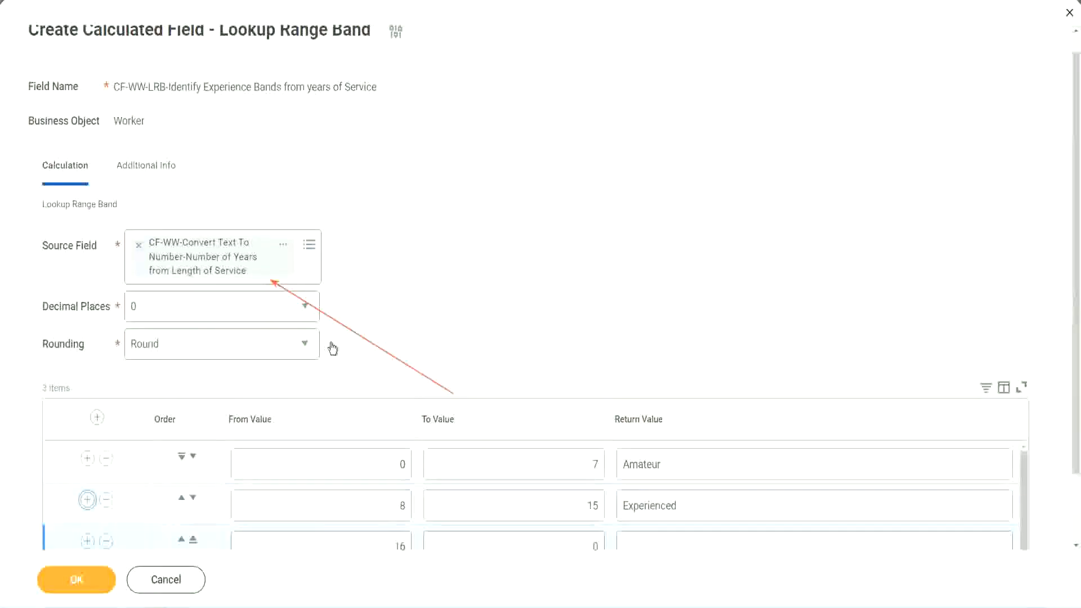
pyautogui.scroll(-2, 331, 347)
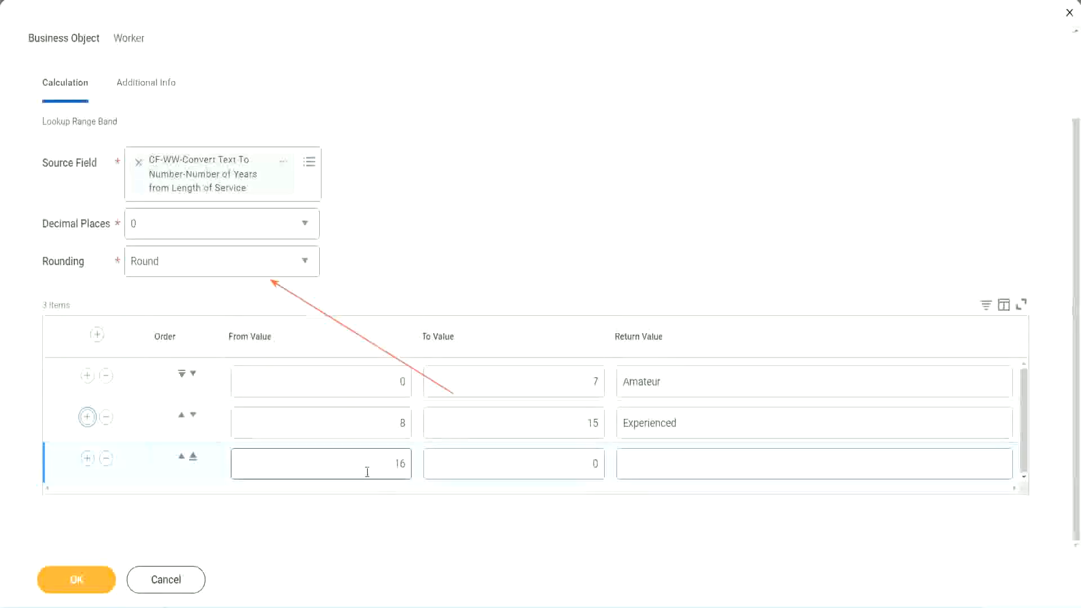
pyautogui.click(540, 464)
pyautogui.click(576, 463)
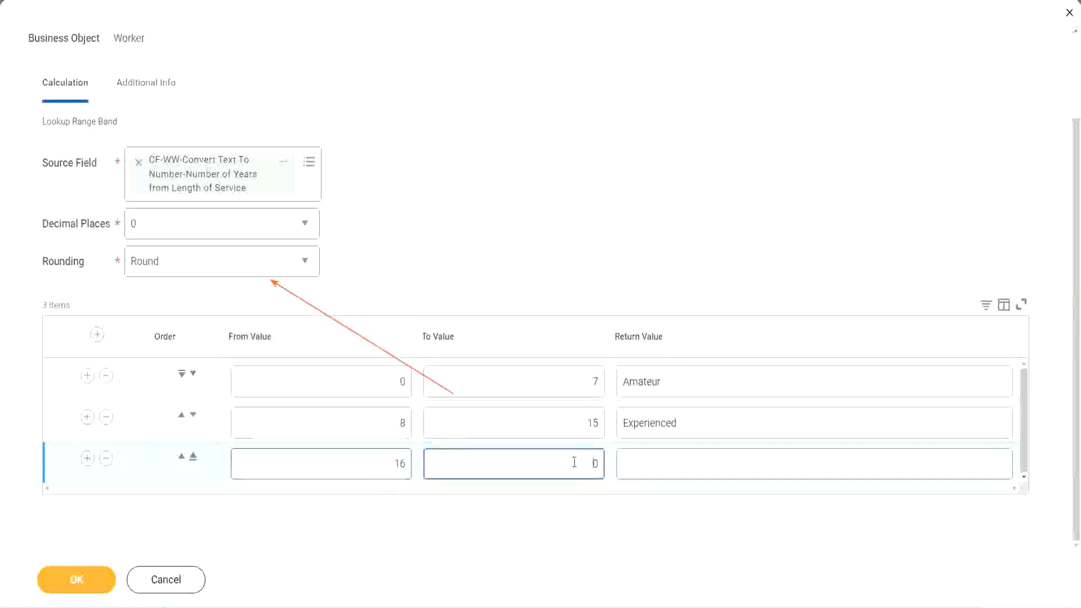
pyautogui.write('3')
pyautogui.press('Tab')
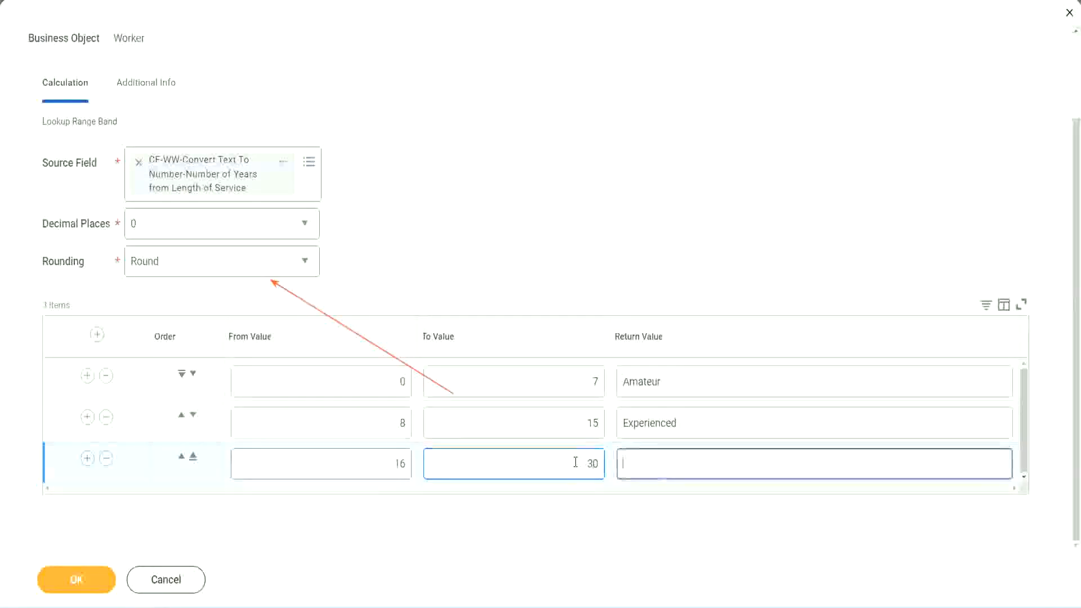
pyautogui.write('L')
pyautogui.press('BackSpace')
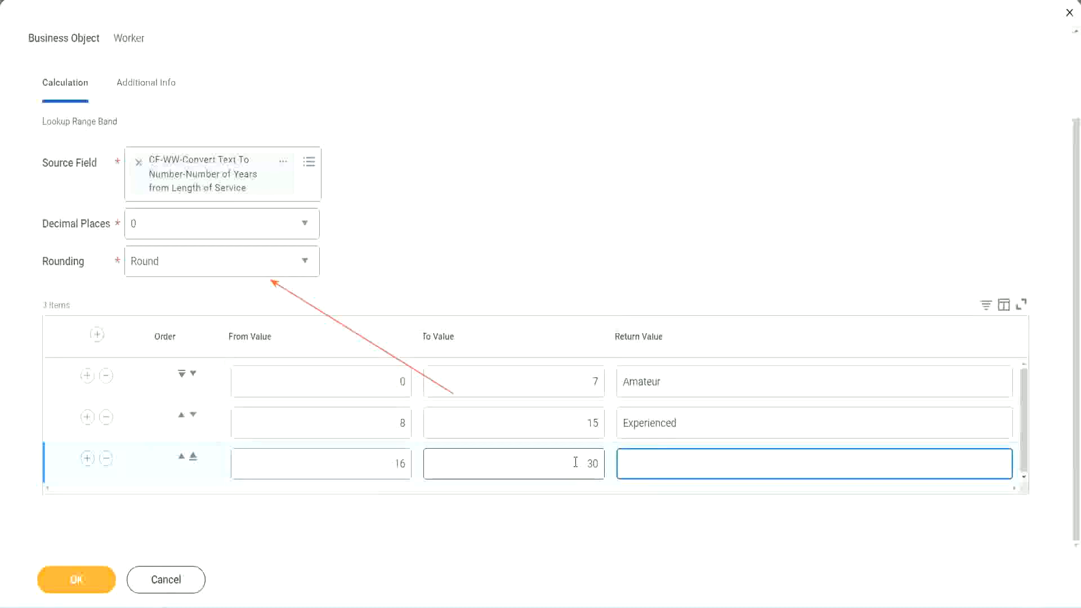
pyautogui.write('Senior')
# Add a fourth range row from 31 to 1000 with the return value "Legend"
pyautogui.click(86, 459)
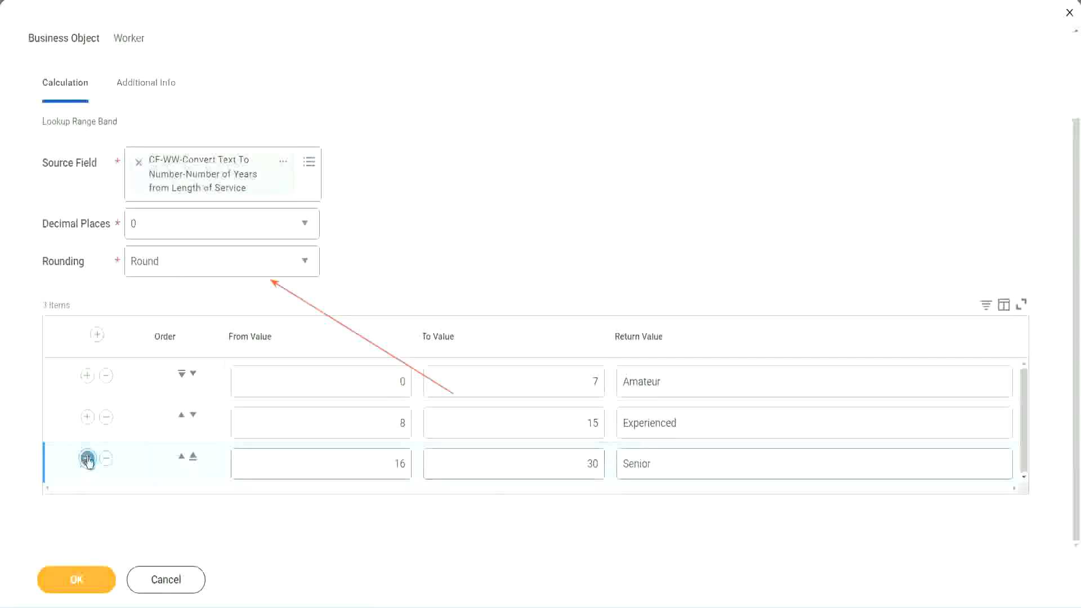
pyautogui.scroll(-1, 205, 426)
pyautogui.click(356, 459)
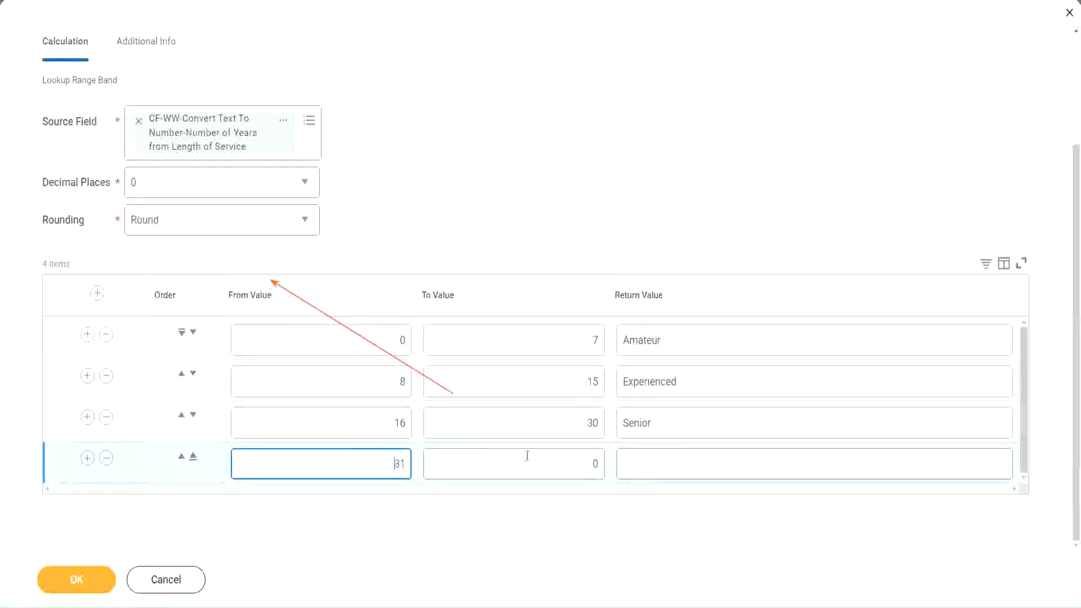
pyautogui.click(582, 464)
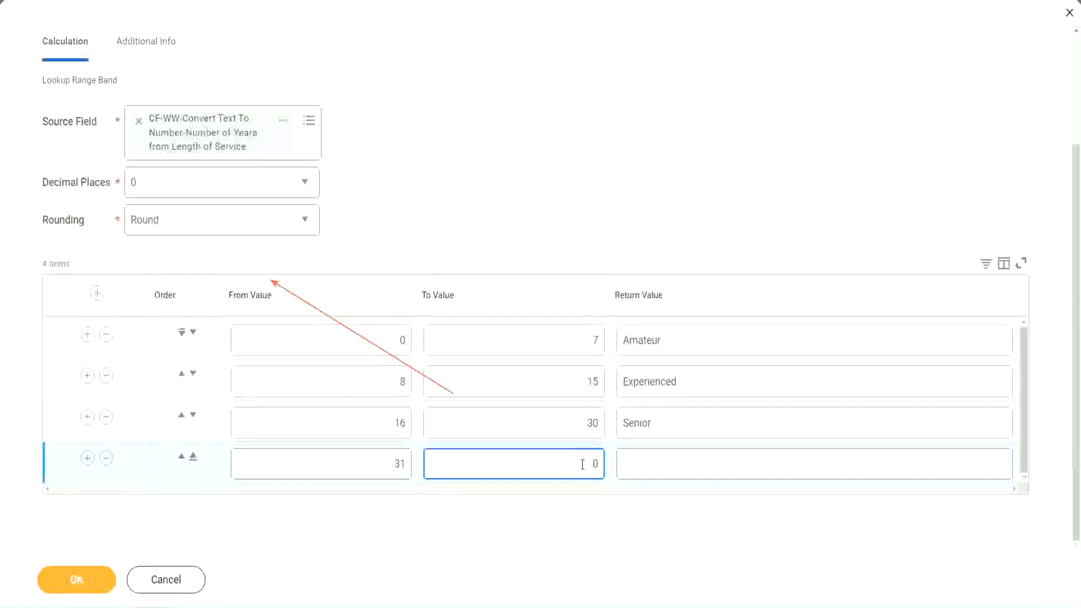
pyautogui.write('1000')
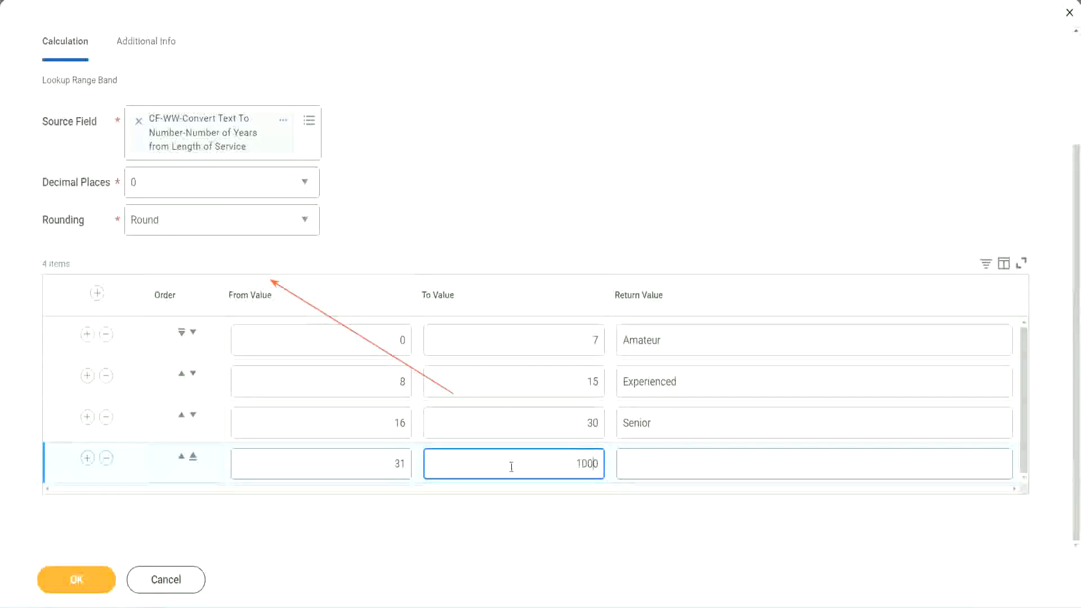
pyautogui.moveTo(565, 454); pyautogui.dragTo(618, 466)
pyautogui.moveTo(572, 460); pyautogui.dragTo(606, 462)
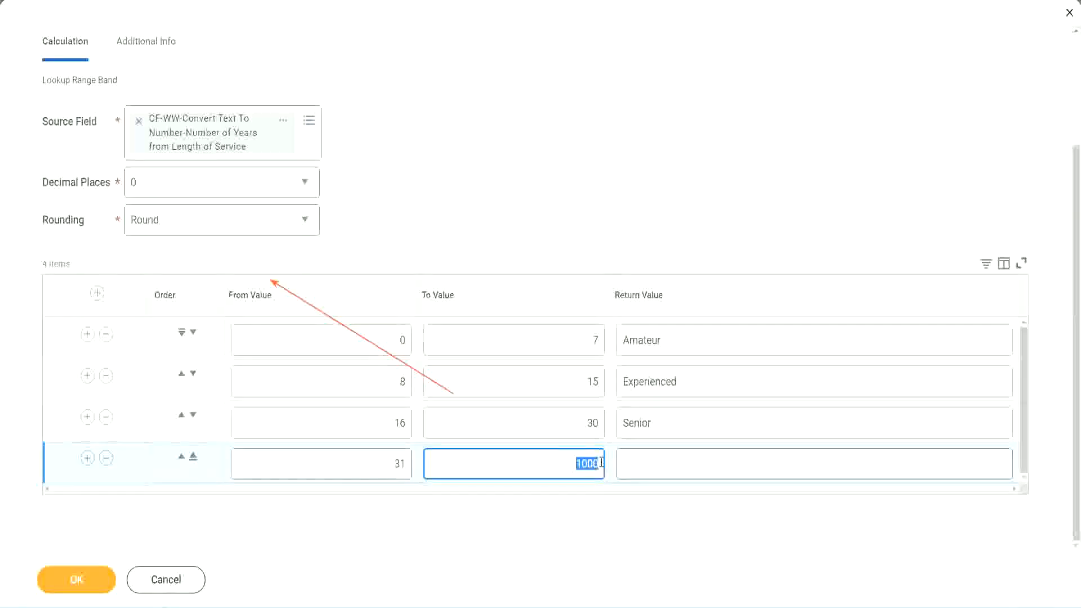
pyautogui.click(674, 465)
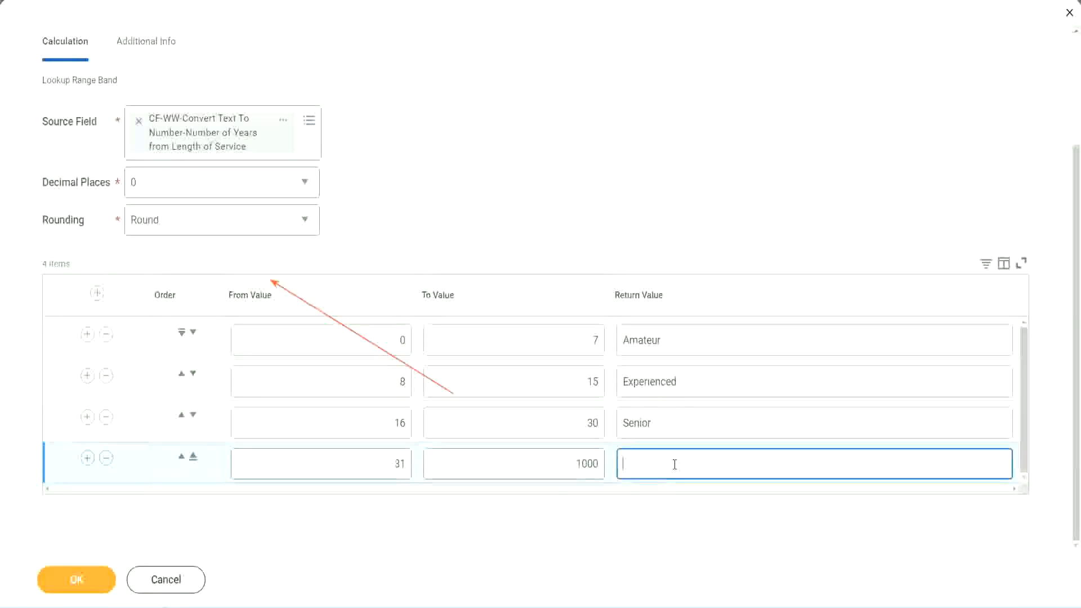
pyautogui.write('Legend')
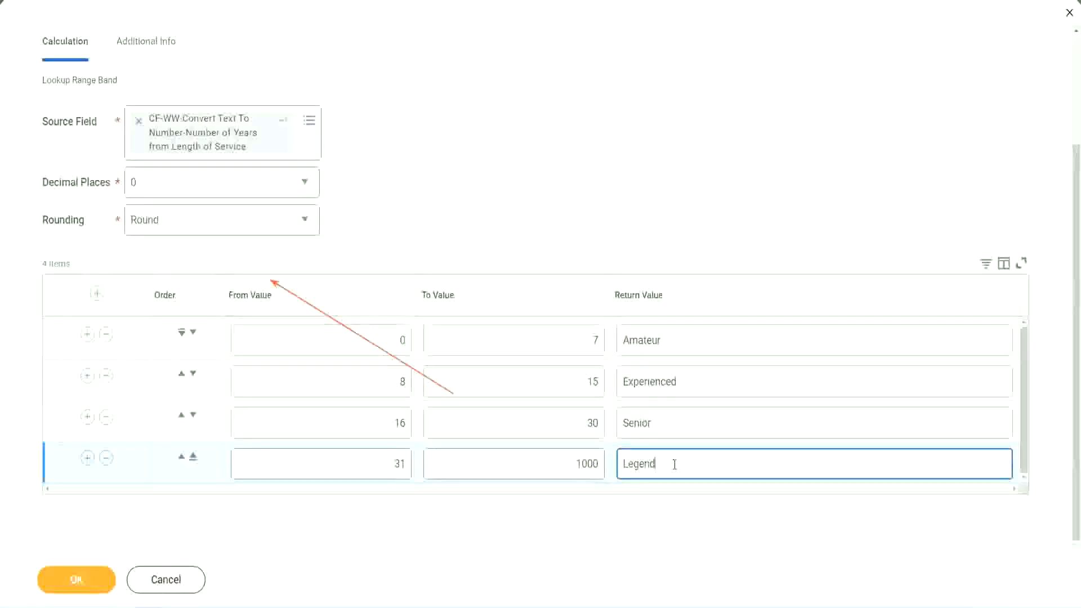
pyautogui.click(503, 190)
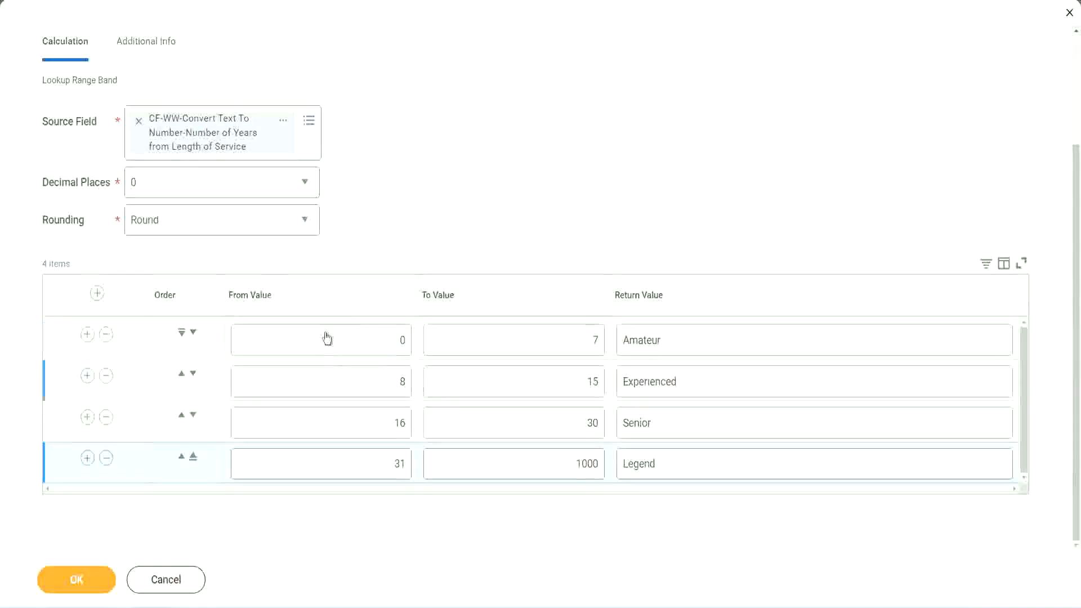
# Review the from and to values and the return value of each experience band in the range table
pyautogui.doubleClick(702, 338)
pyautogui.doubleClick(698, 382)
pyautogui.doubleClick(682, 423)
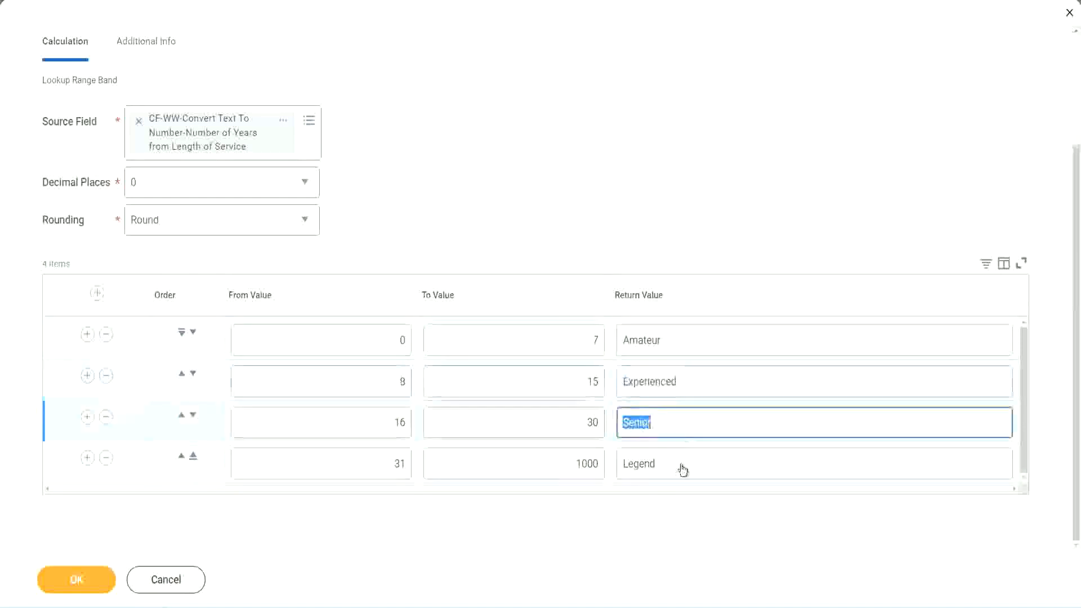
pyautogui.doubleClick(683, 465)
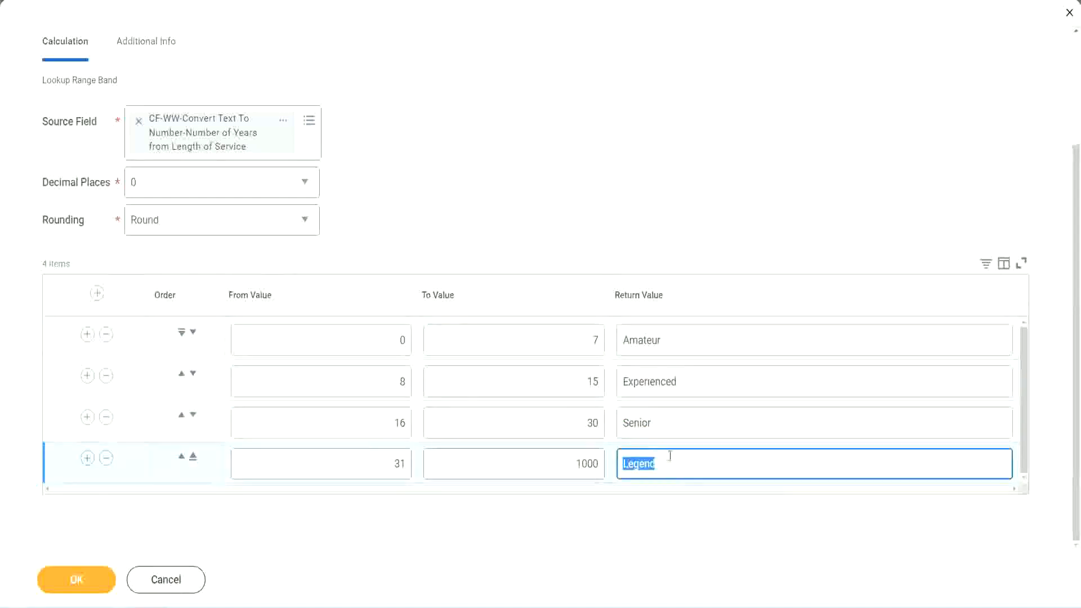
pyautogui.doubleClick(347, 341)
pyautogui.doubleClick(553, 333)
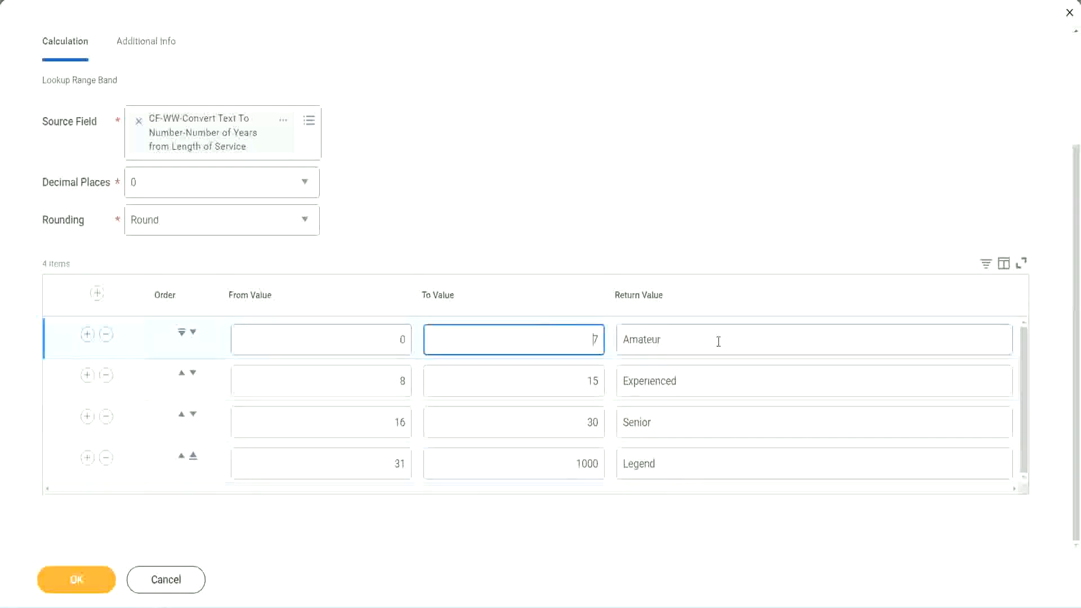
pyautogui.doubleClick(717, 340)
pyautogui.doubleClick(702, 380)
pyautogui.doubleClick(687, 428)
pyautogui.doubleClick(680, 465)
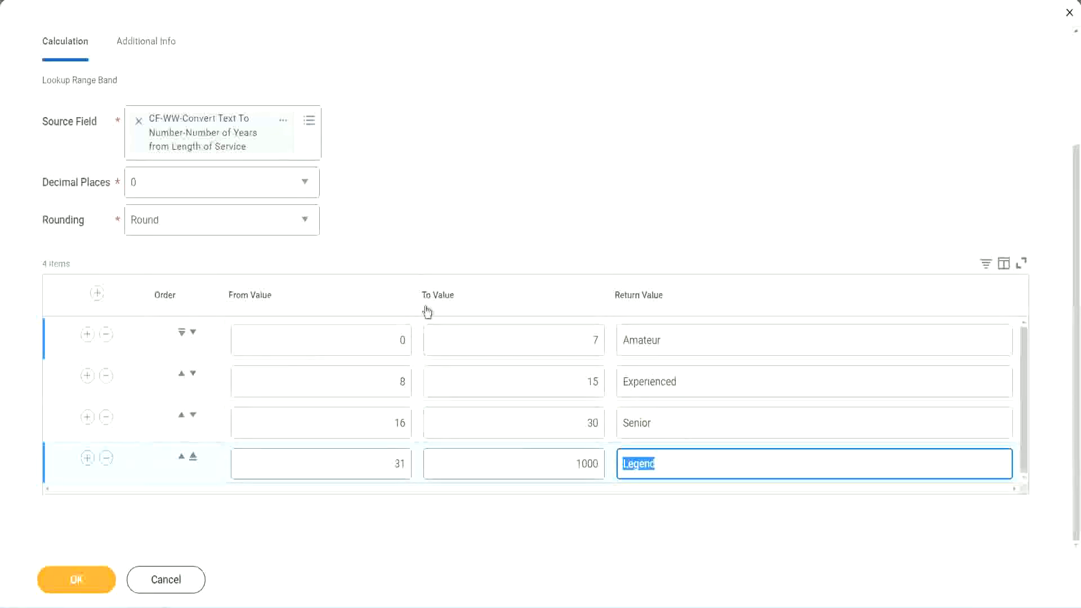
pyautogui.click(502, 238)
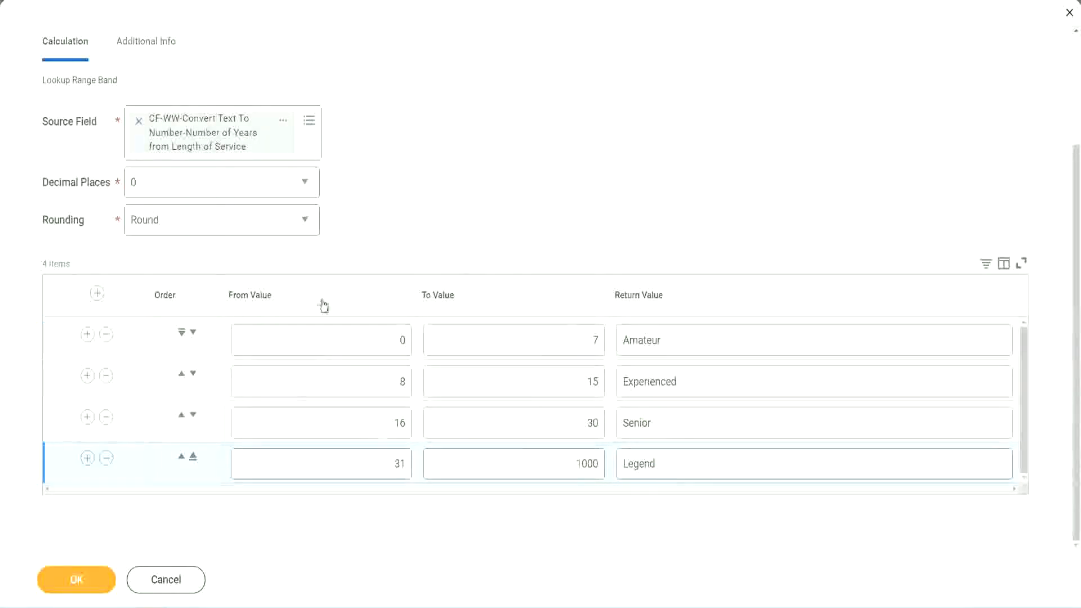
# Save the Lookup Range Band calculated field and copy its name from the confirmation page
pyautogui.click(75, 578)
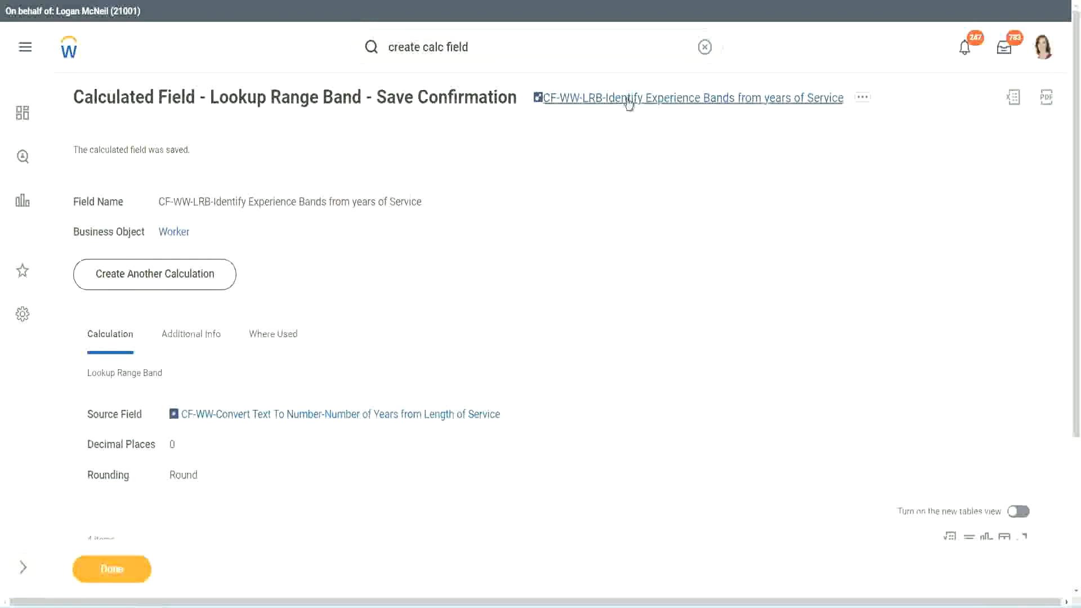
pyautogui.rightClick(627, 101)
pyautogui.click(640, 161)
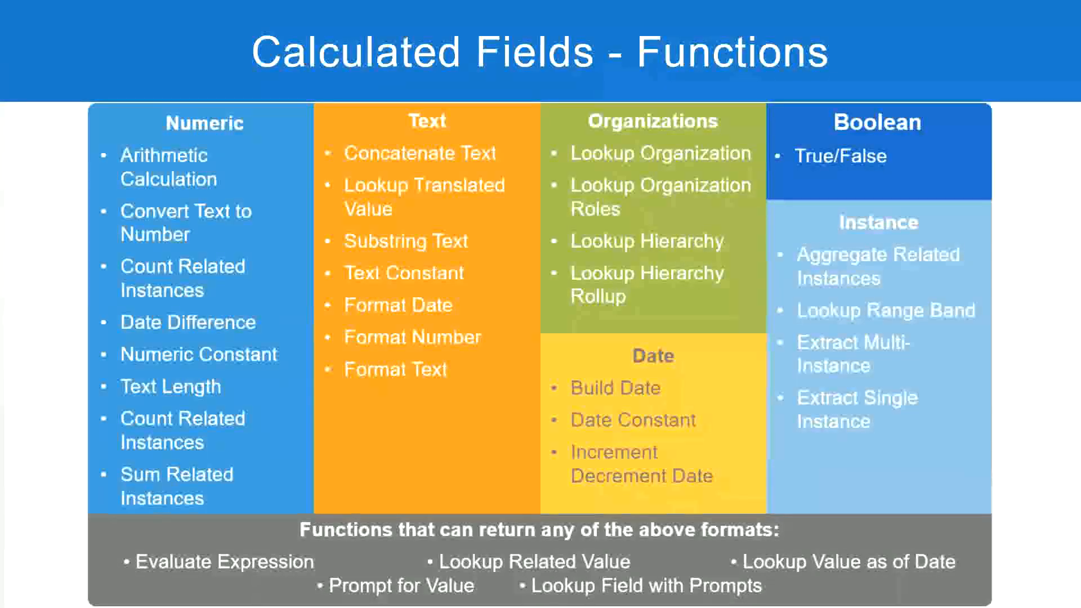
# Switch to the Notepad++ notes and add "10,000 USD" a few lines below the Eval Expression entry
pyautogui.hotkey('alt', 'Tab')
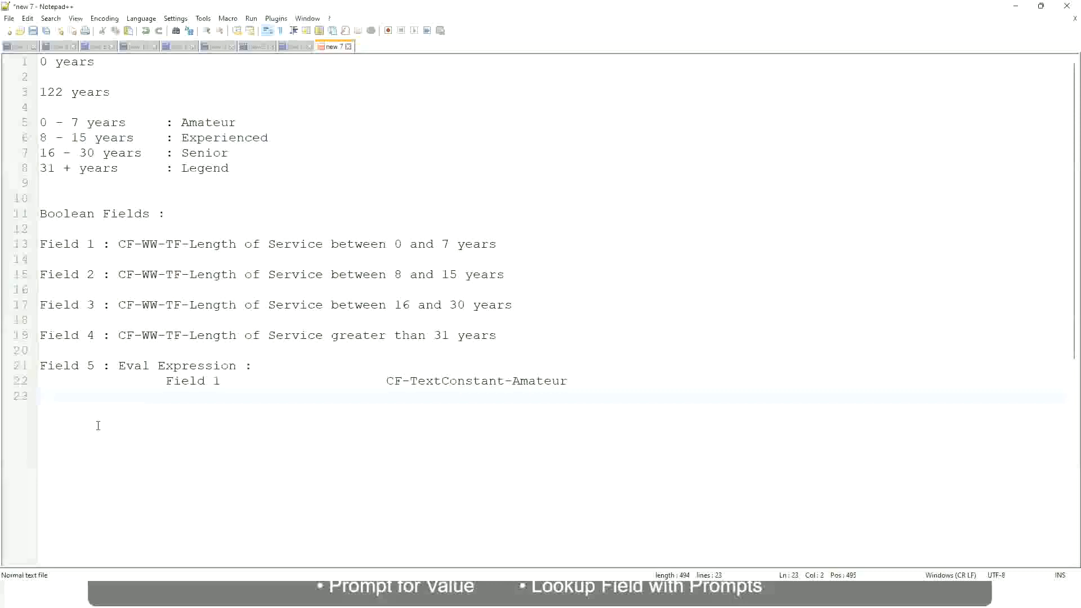
pyautogui.press('Return')
pyautogui.press('Return')
pyautogui.press('Return')
pyautogui.write('10,000 USD')
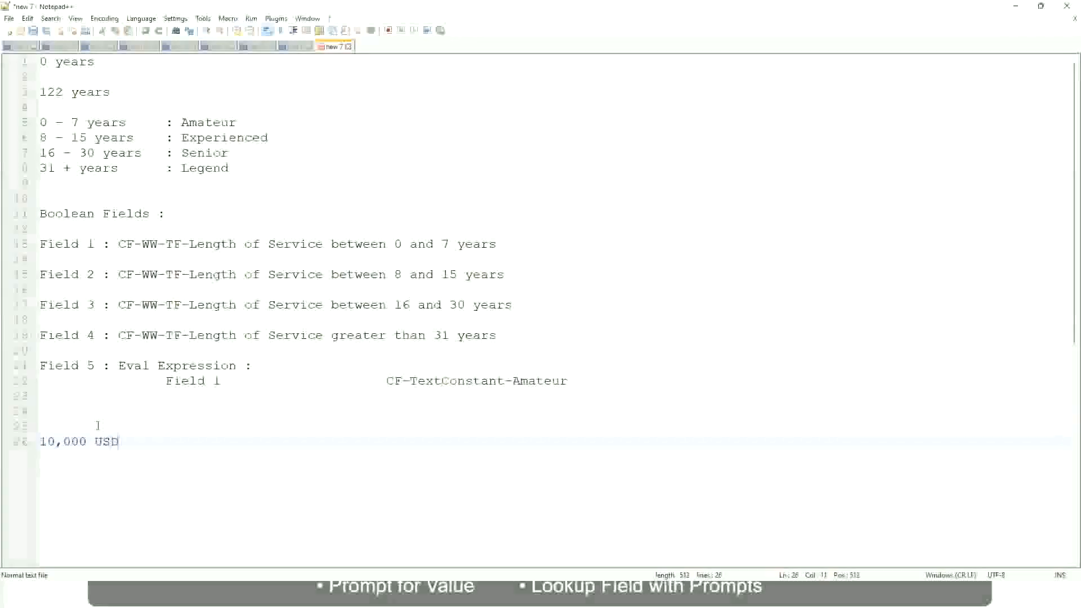
# Add "1,000,000 USD" further along the 10,000 USD line, spaced apart from it, and start a new paragraph below
pyautogui.press('Tab')
pyautogui.press('Tab')
pyautogui.press('Tab')
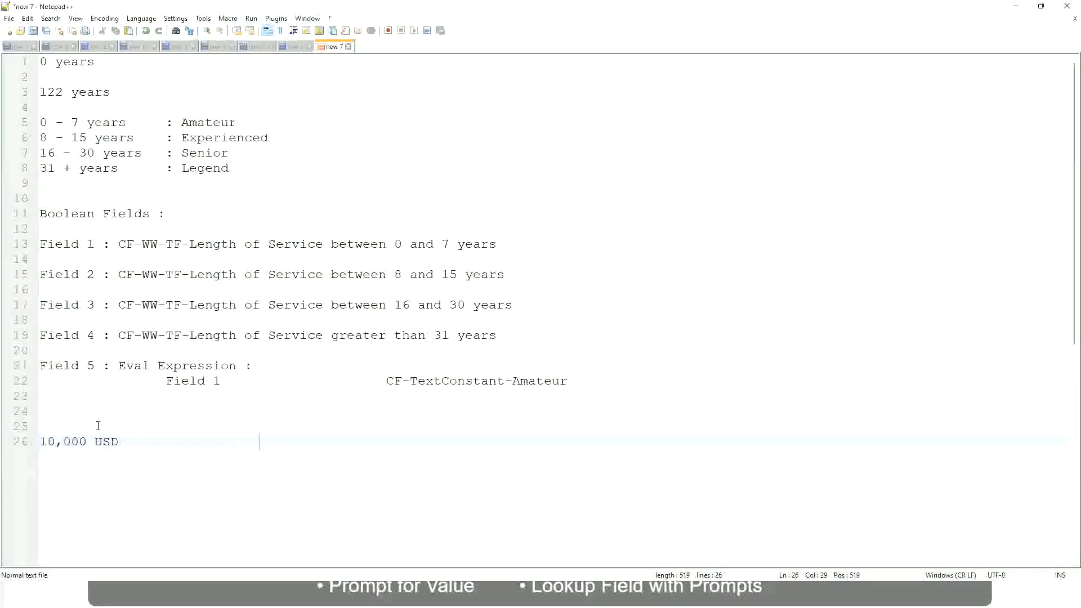
pyautogui.write('1,000,000')
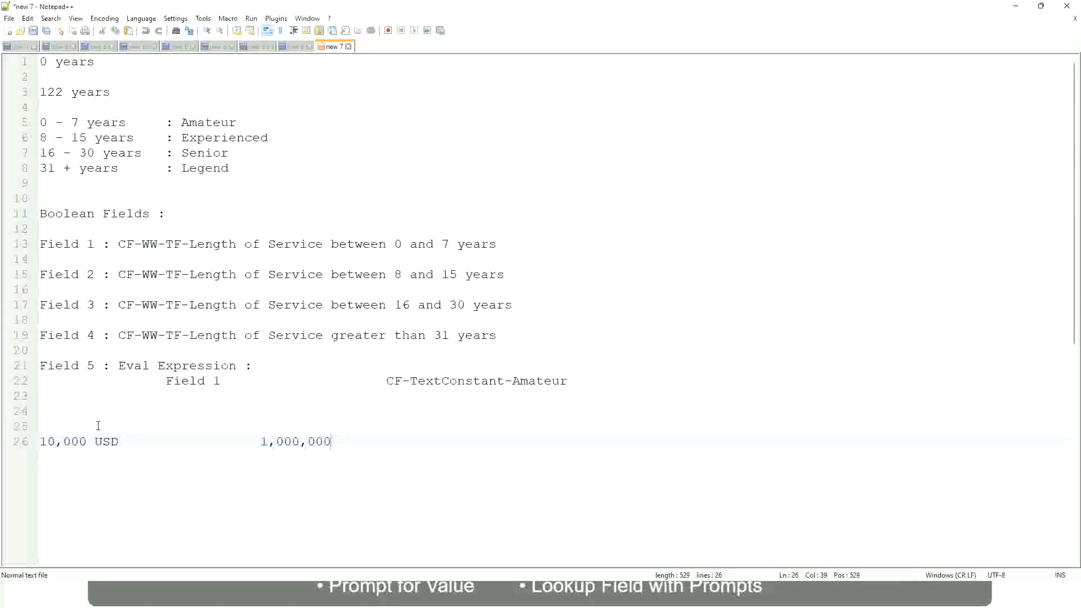
pyautogui.press('Left')
pyautogui.press('Left')
pyautogui.press('Left')
pyautogui.press('Left')
pyautogui.press('Left')
pyautogui.press('Left')
pyautogui.press('Left')
pyautogui.press('Left')
pyautogui.press('Right')
pyautogui.press('Right')
pyautogui.press('Right')
pyautogui.press('Right')
pyautogui.press('Right')
pyautogui.press('Right')
pyautogui.press('Right')
pyautogui.press('Right')
pyautogui.press('Right')
pyautogui.press('Right')
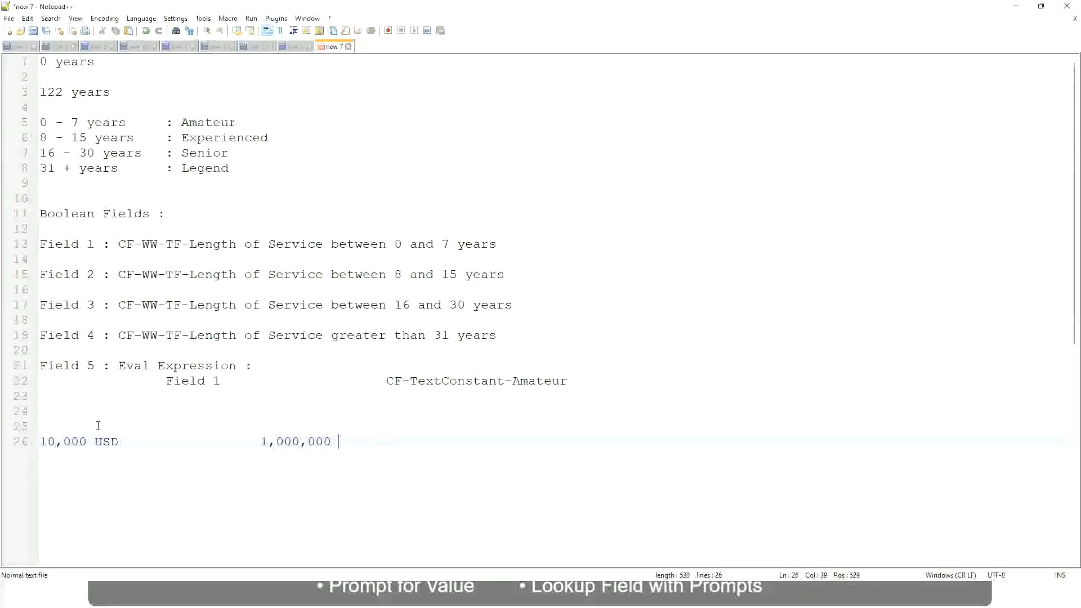
pyautogui.write('USD')
pyautogui.press('Return')
pyautogui.press('Return')
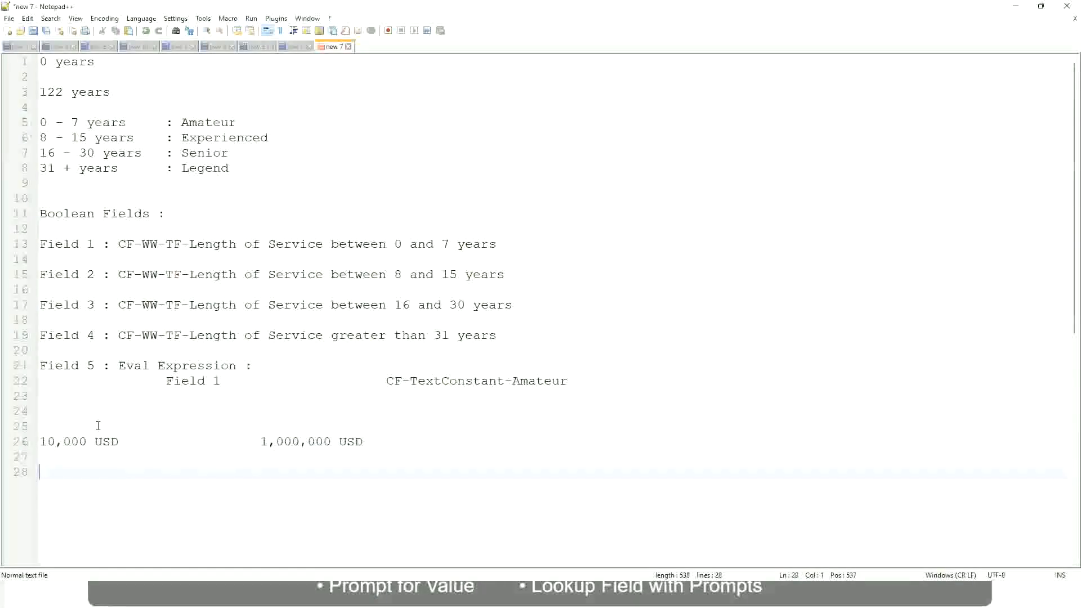
# Add the salary band "10 - 50,000" labelled ": Low" below the USD amounts, with tab spacing before the label
pyautogui.write('10 - 50,000')
pyautogui.press('Tab')
pyautogui.press('Tab')
pyautogui.press('Tab')
pyautogui.press('Tab')
pyautogui.write(': Low')
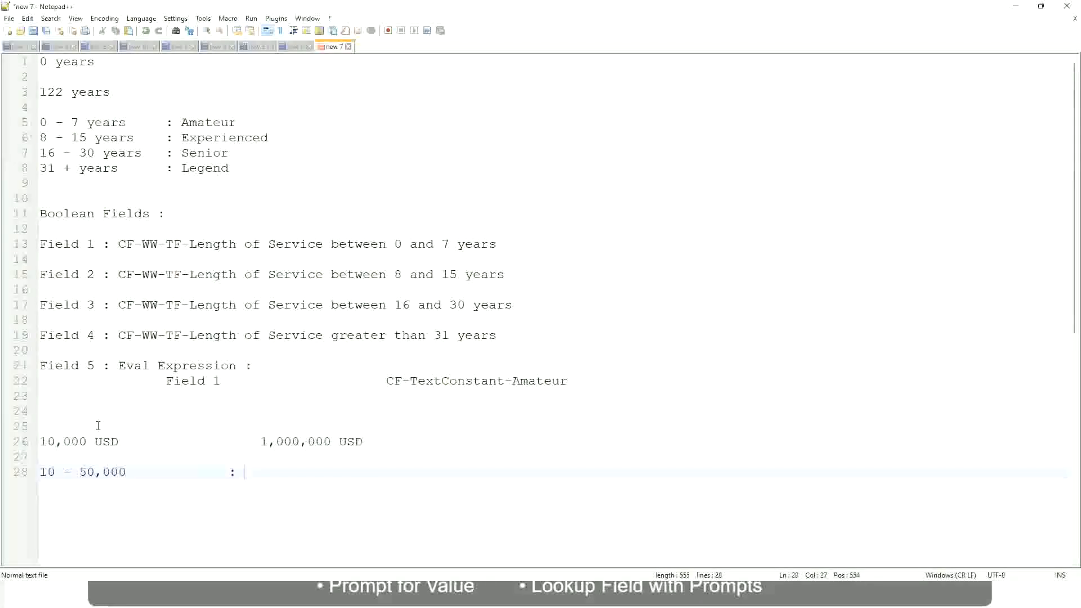
pyautogui.press('Return')
pyautogui.press('Return')
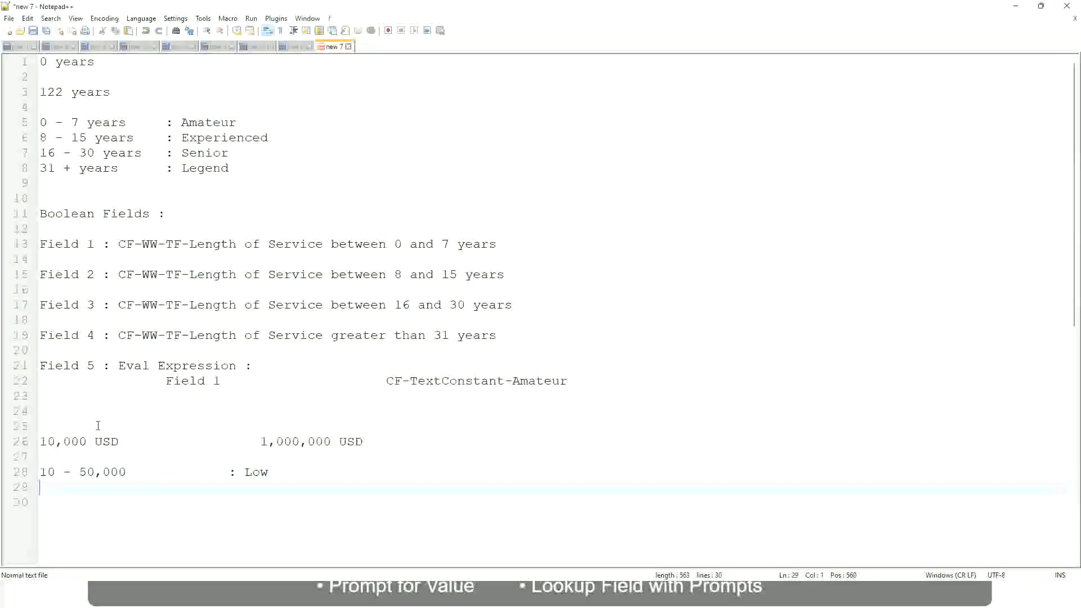
# Add the band "50,001 - 150,000" below the Low band, with ": Medium" aligned under the Low label
pyautogui.press('Up')
pyautogui.write('50,001 - 150,000')
pyautogui.press('Tab')
pyautogui.press('Tab')
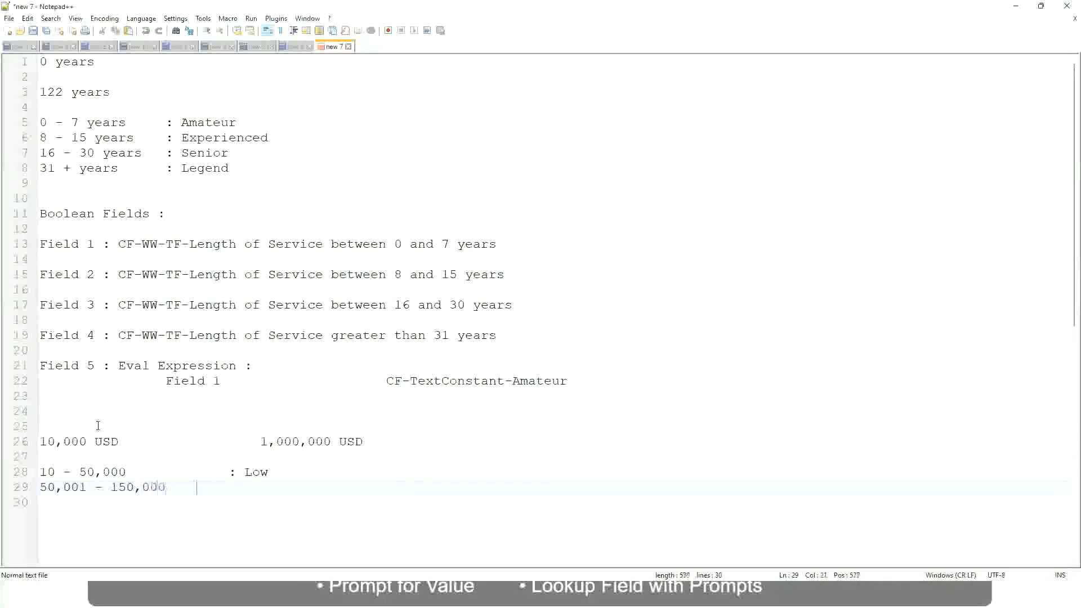
pyautogui.write(': Med')
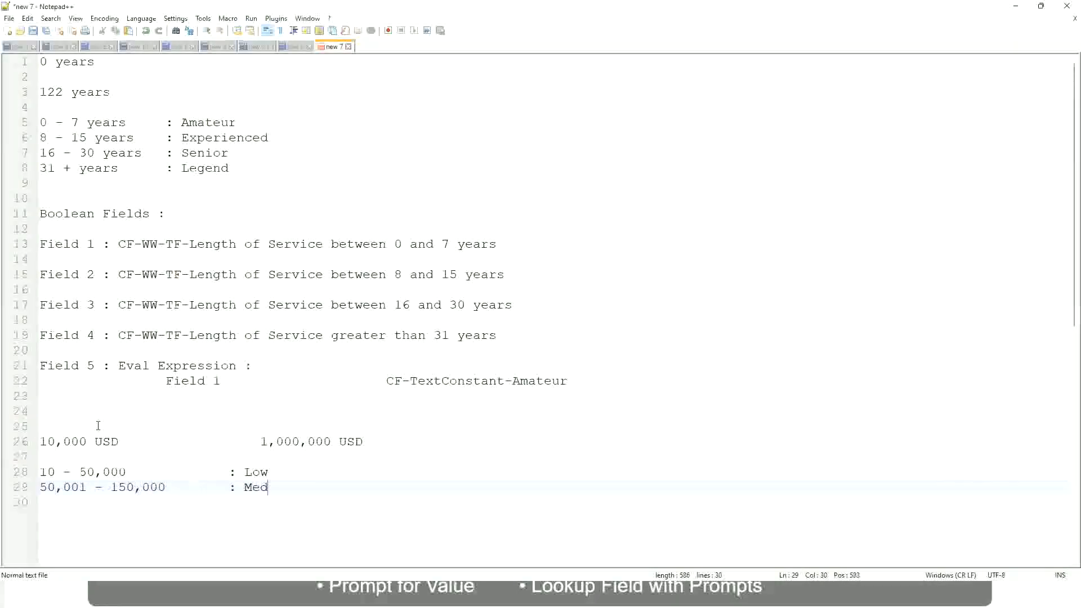
pyautogui.write('ium')
# Add the band "> 150,000" on a new line below the Medium band, with ": High" aligned under the other labels
pyautogui.press('Return')
pyautogui.write('> 1')
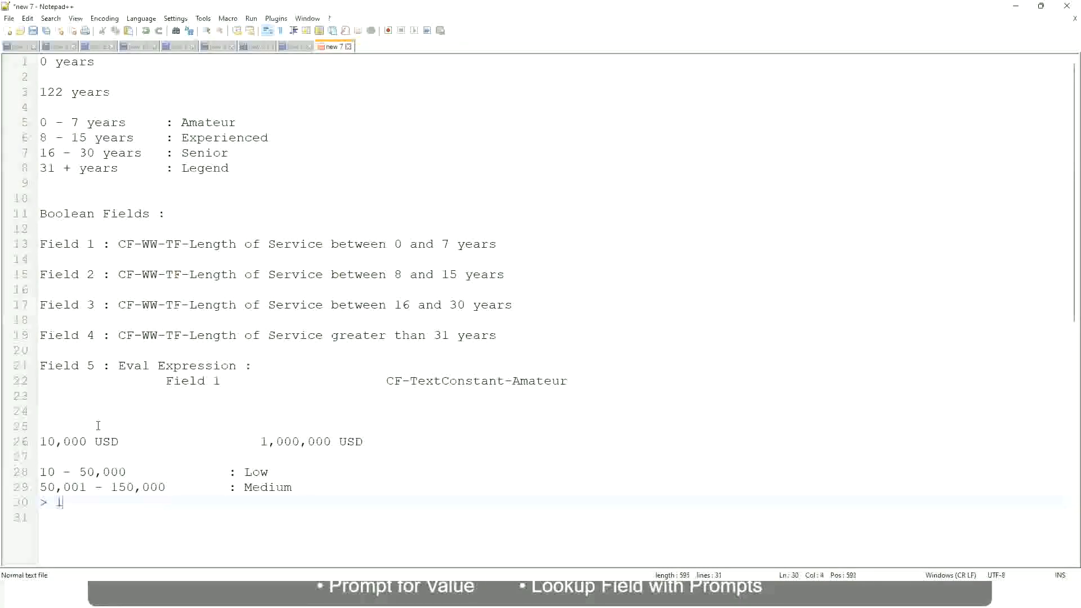
pyautogui.write('50,000')
pyautogui.press('Tab')
pyautogui.press('Tab')
pyautogui.press('Tab')
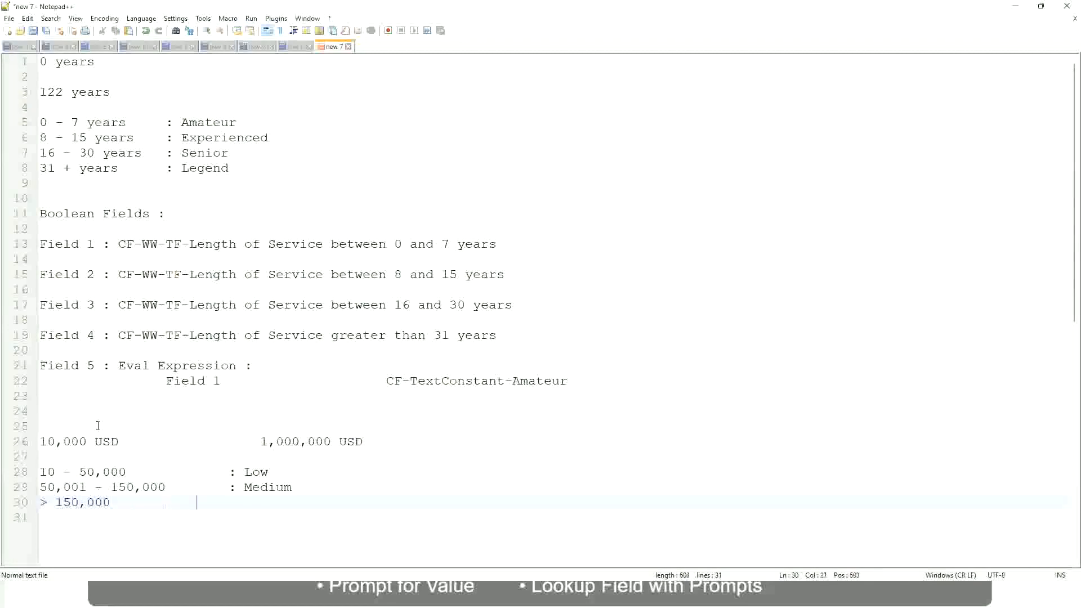
pyautogui.press('Tab')
pyautogui.write(': High')
# Review the 10,000 to 1,000,000 USD salary range against the Low, Medium and High bands listed below it
pyautogui.click(33, 442)
pyautogui.click(34, 441)
pyautogui.click(48, 441)
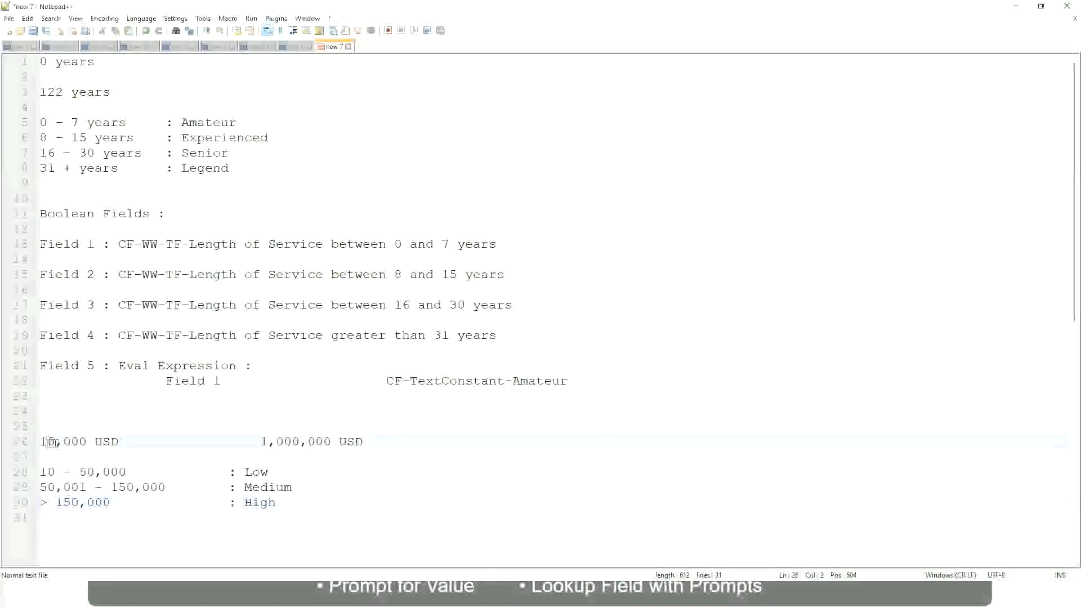
pyautogui.doubleClick(323, 442)
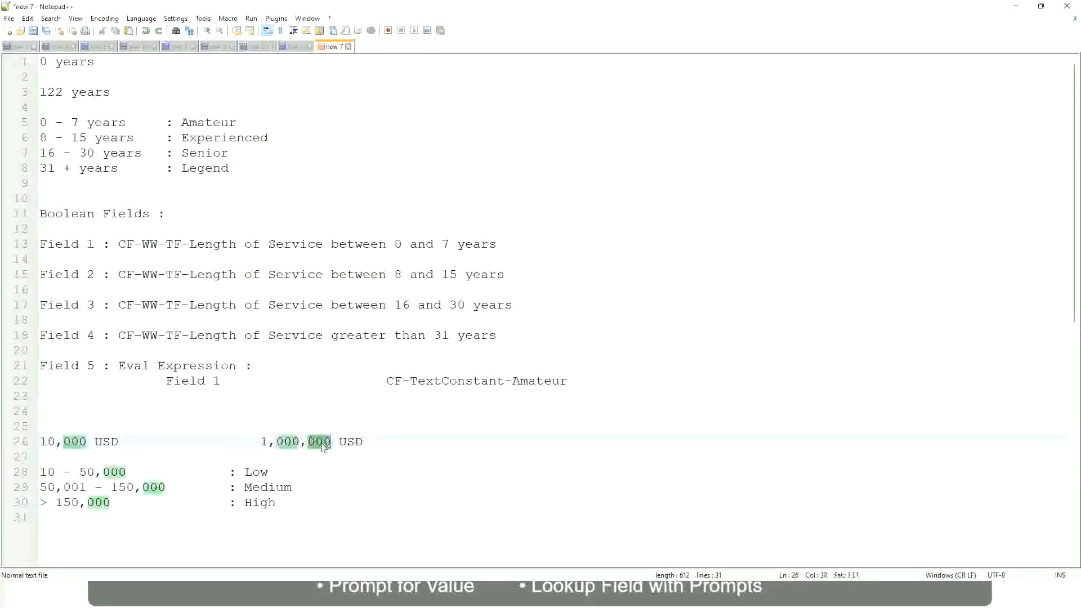
pyautogui.click(197, 487)
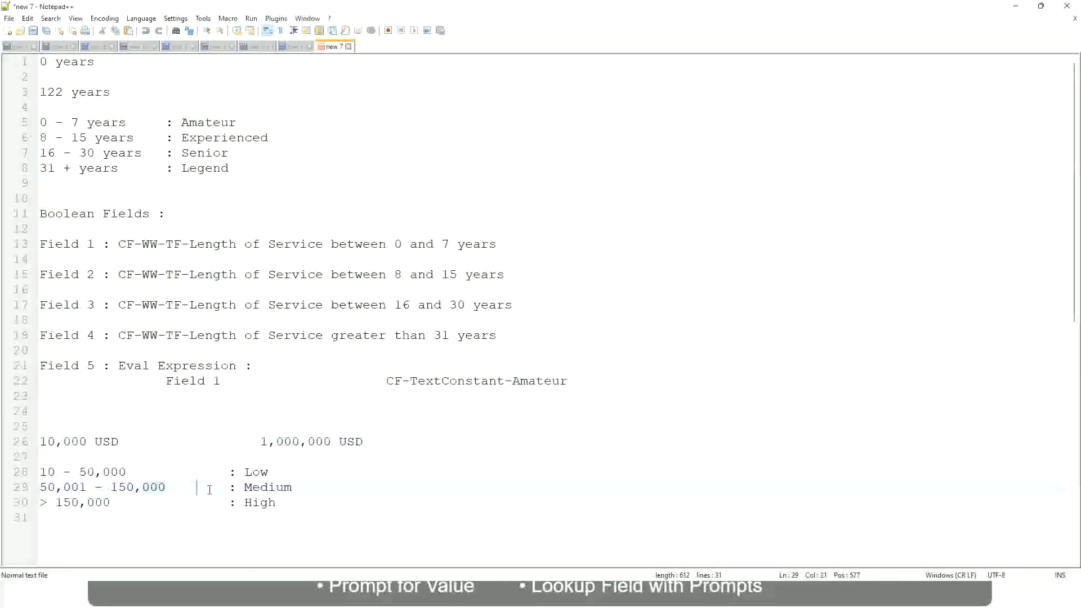
pyautogui.click(34, 441)
pyautogui.click(334, 445)
pyautogui.click(261, 472)
pyautogui.click(260, 507)
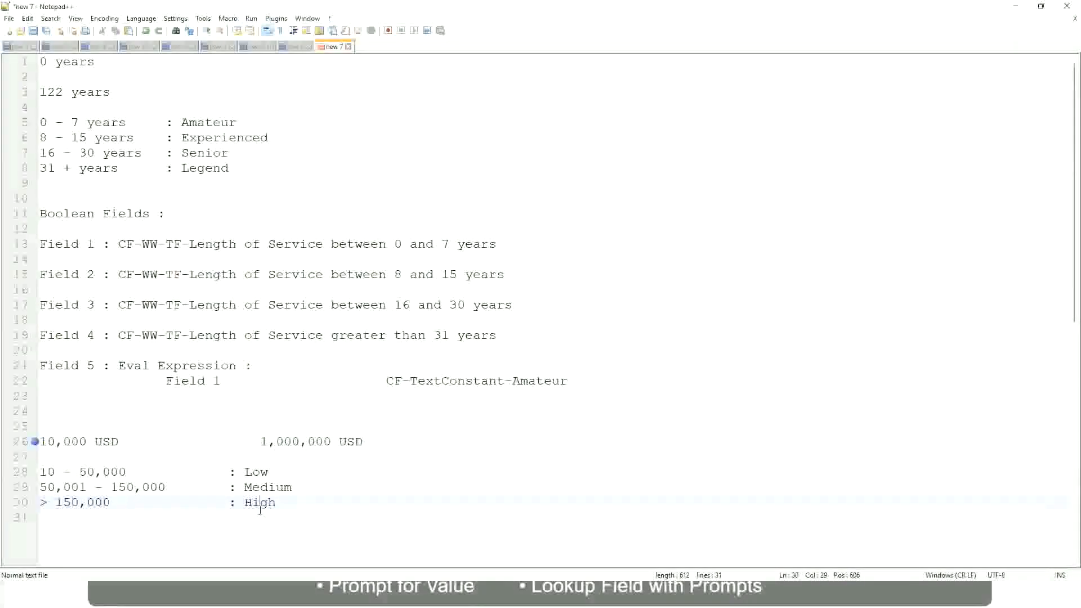
pyautogui.click(169, 460)
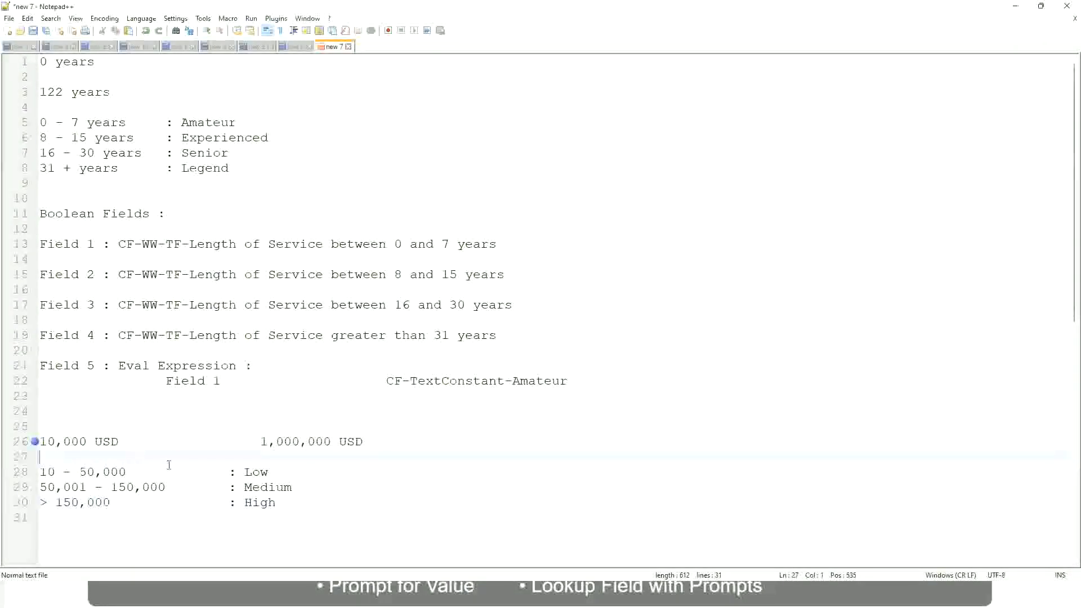
pyautogui.click(276, 502)
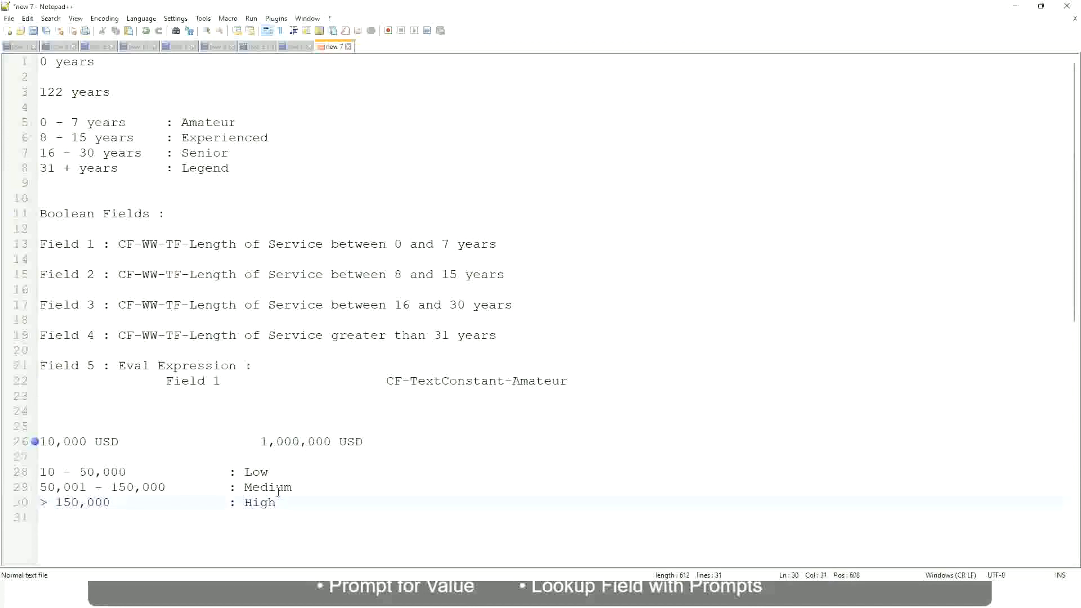